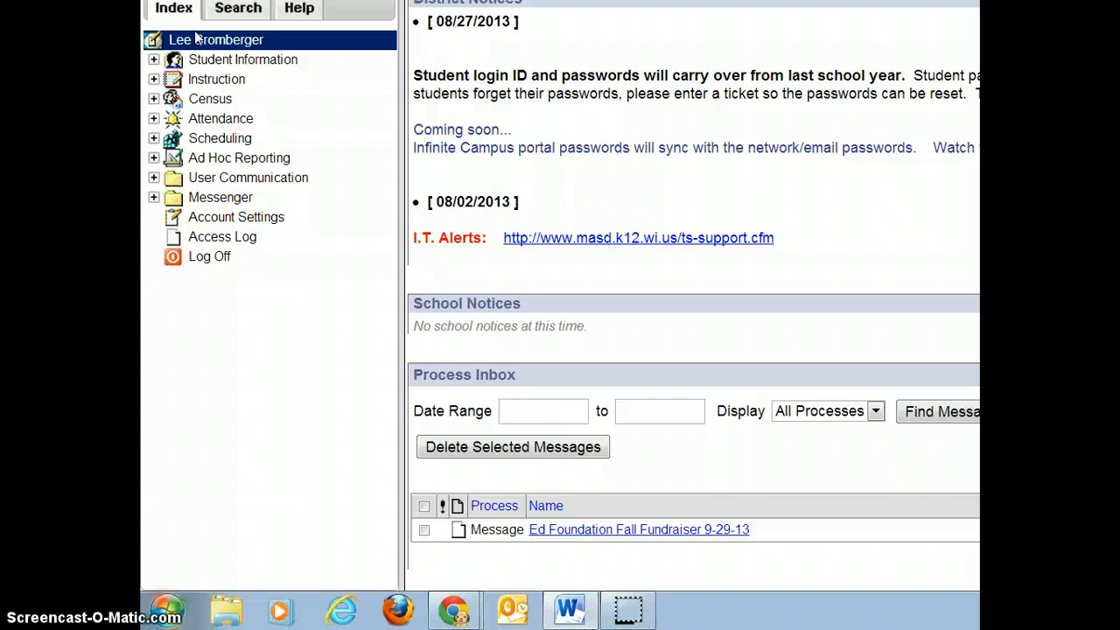
Expand Instruction and its Messenger folder in the Index tree.
left_click(154, 79)
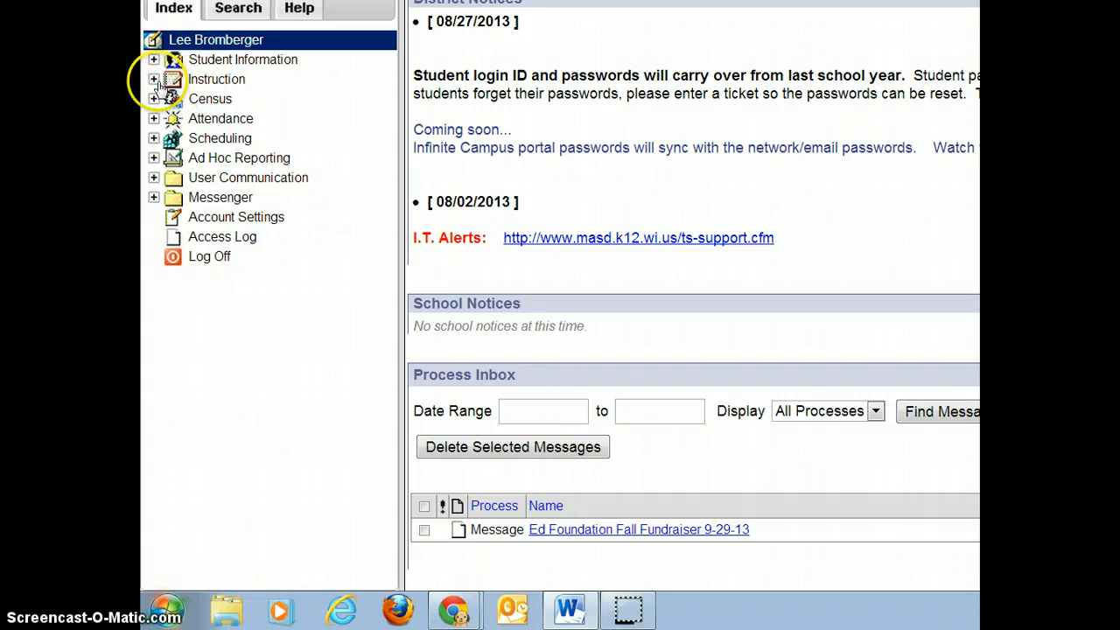
left_click(154, 79)
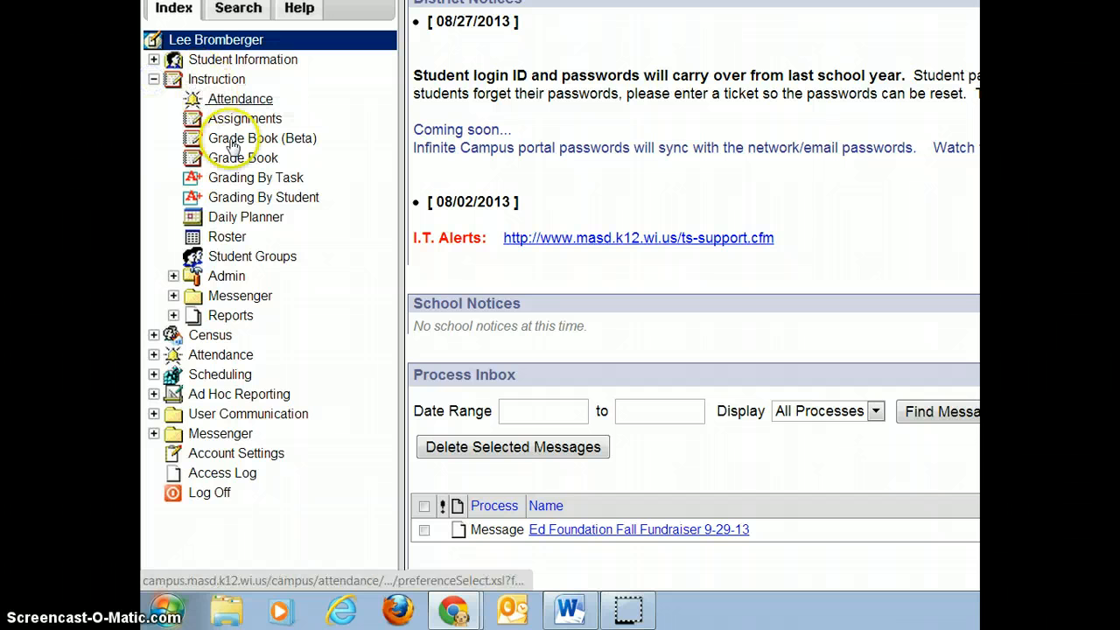
left_click(173, 296)
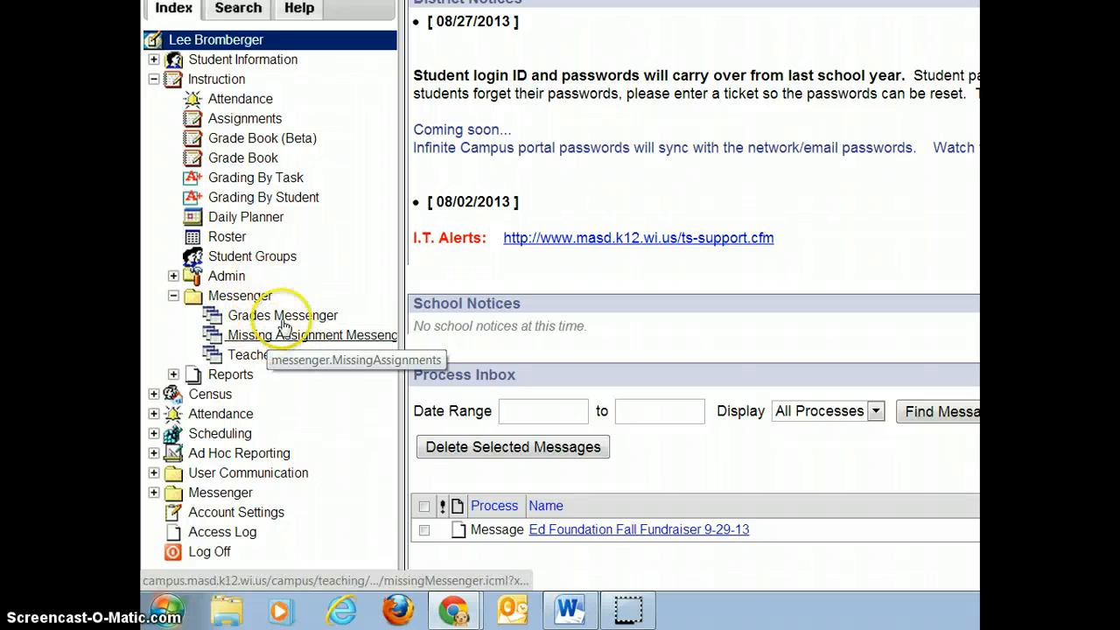
Open the Grades Messenger tool under Instruction > Messenger.
left_click(258, 318)
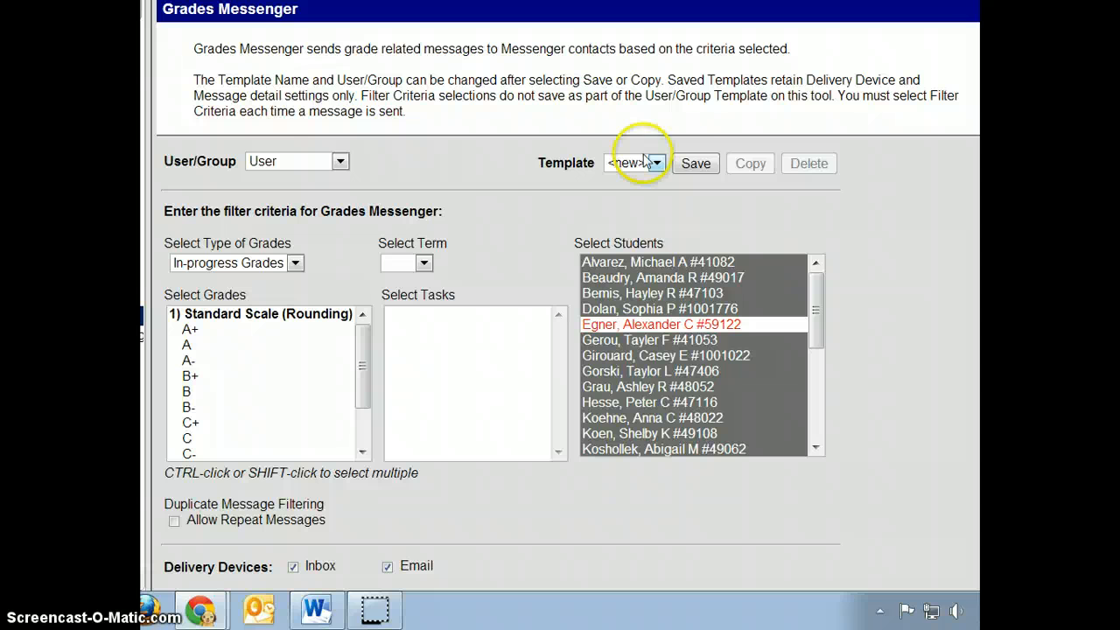
Save the form as a new template named 'Grade Alert for A - B students'.
left_click(691, 164)
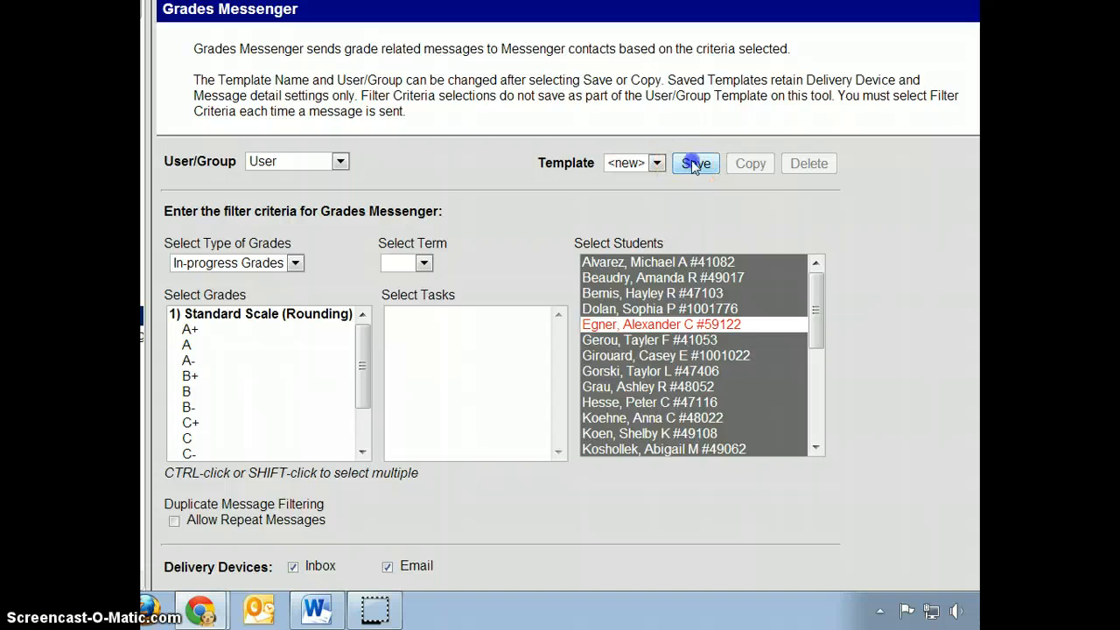
left_click(533, 276)
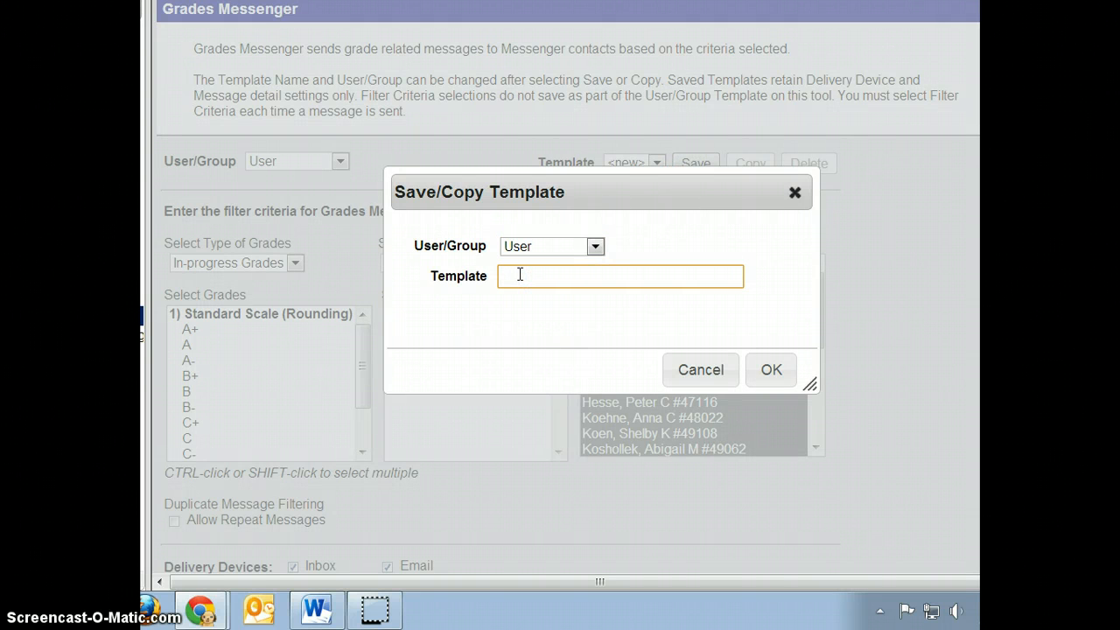
type("Grade Alert for A - B students")
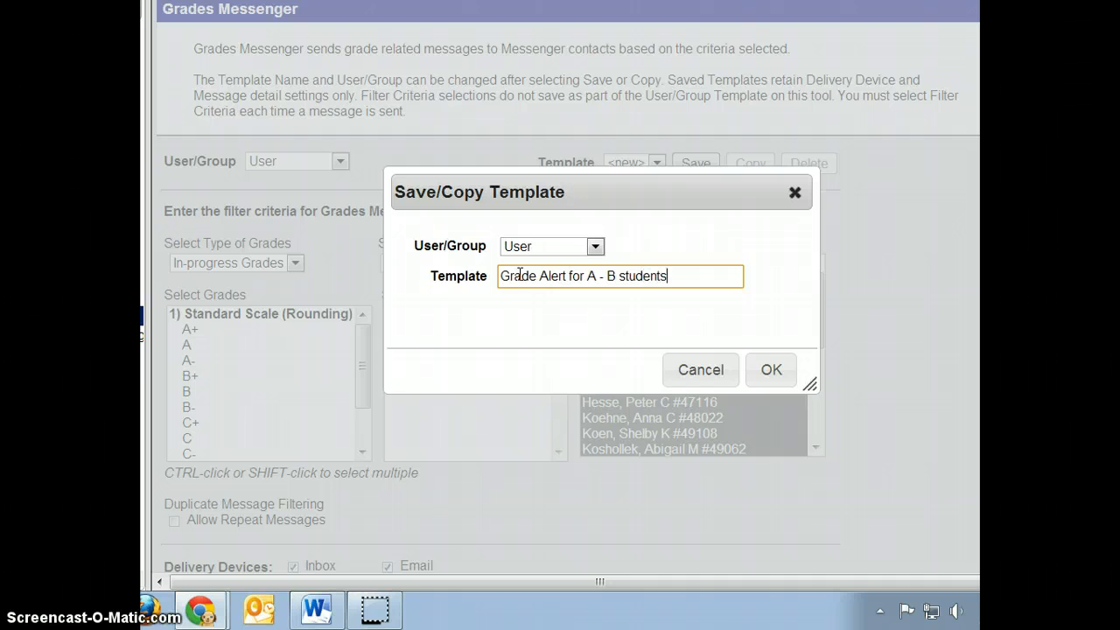
left_click(764, 370)
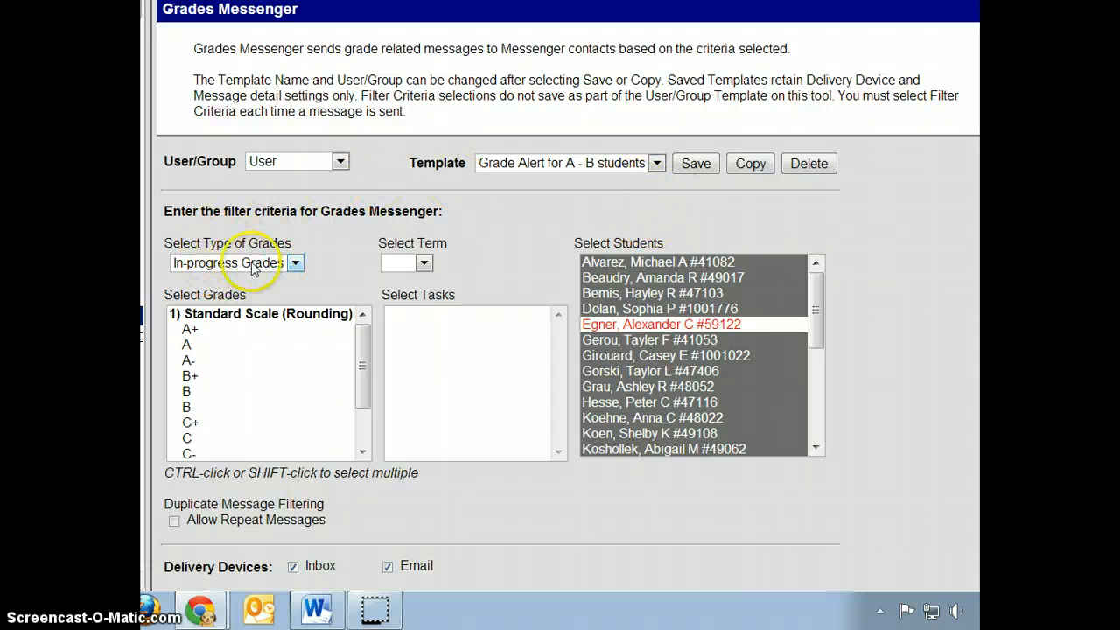
Keep In-progress Grades, select grades A+ through B-, and choose the Qtr 1 term.
left_click(295, 263)
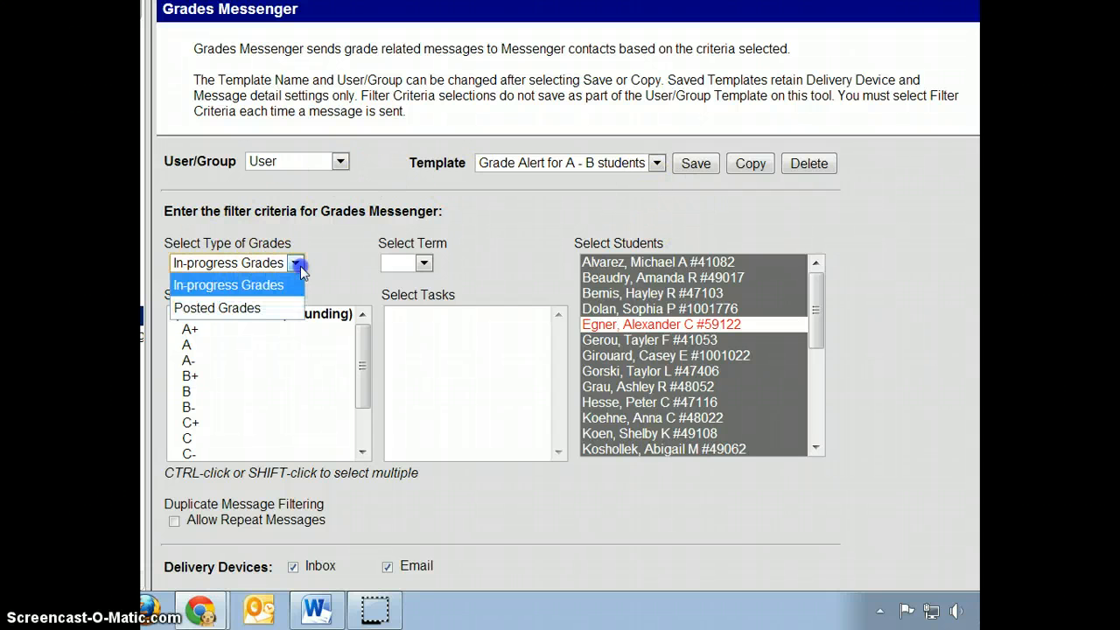
left_click(213, 284)
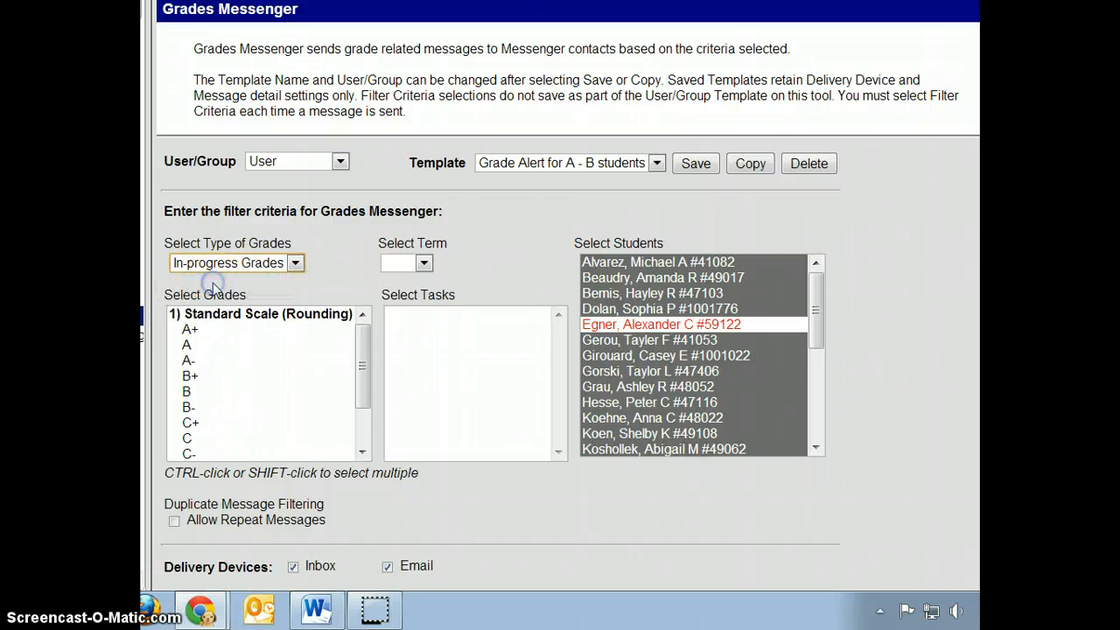
left_click(192, 329)
left_click_drag(201, 350, 203, 416)
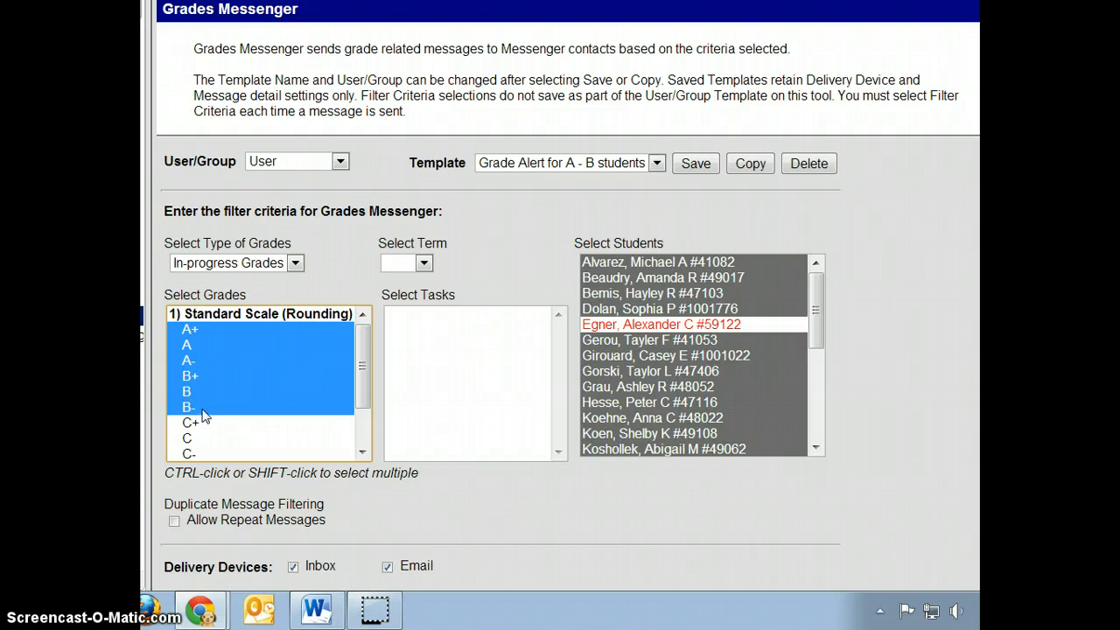
left_click(423, 262)
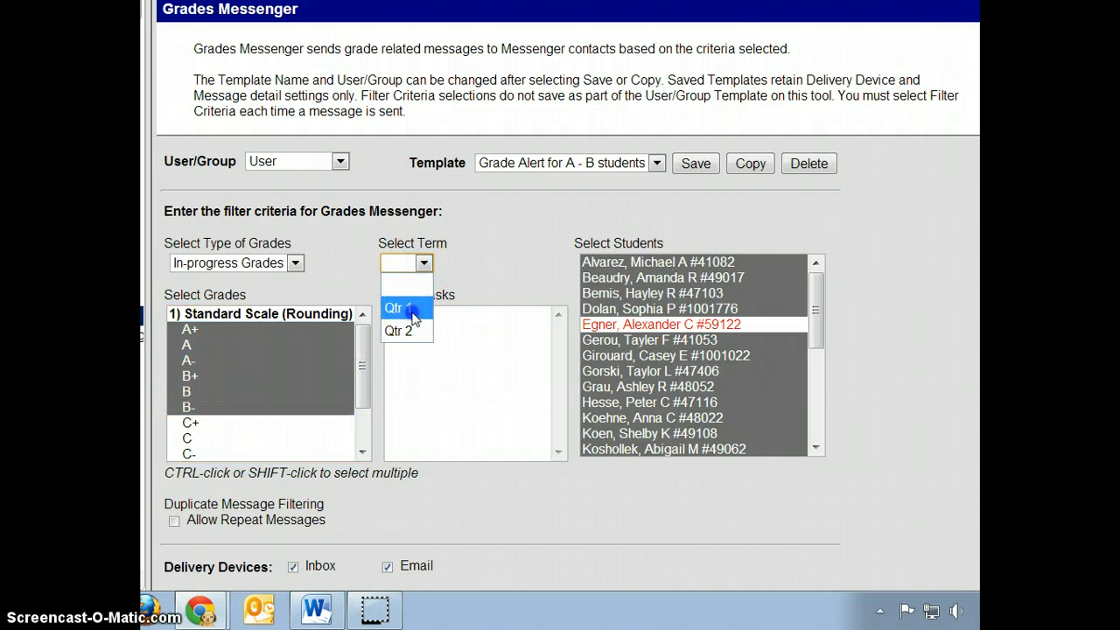
left_click(404, 308)
left_click(446, 315)
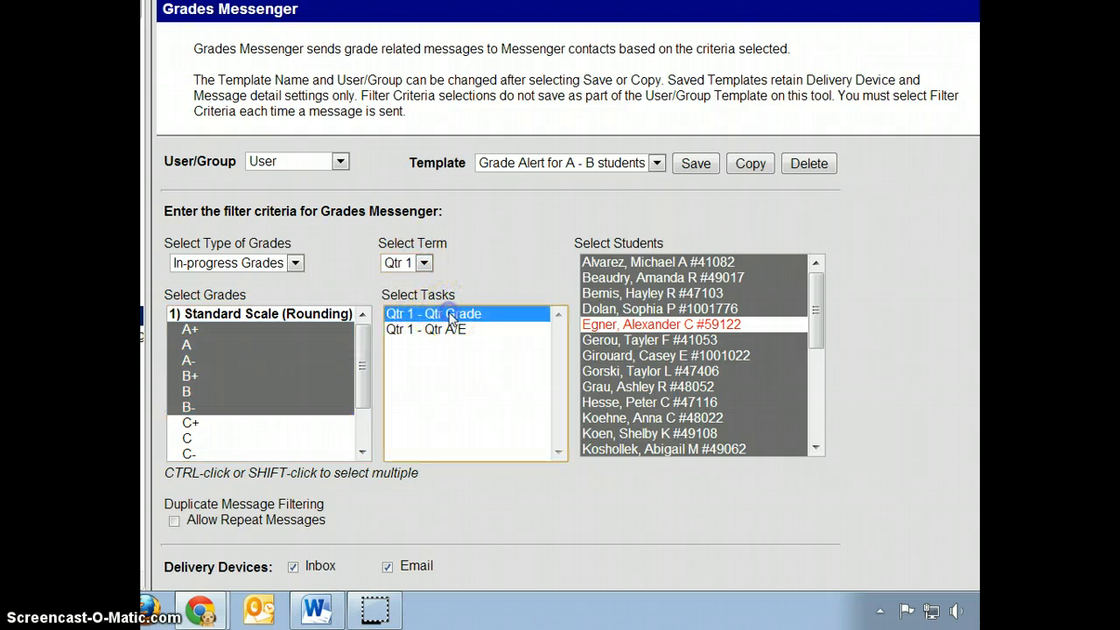
Select four students in the student list.
left_click(682, 262)
left_click_drag(775, 261, 782, 306)
left_click(733, 277)
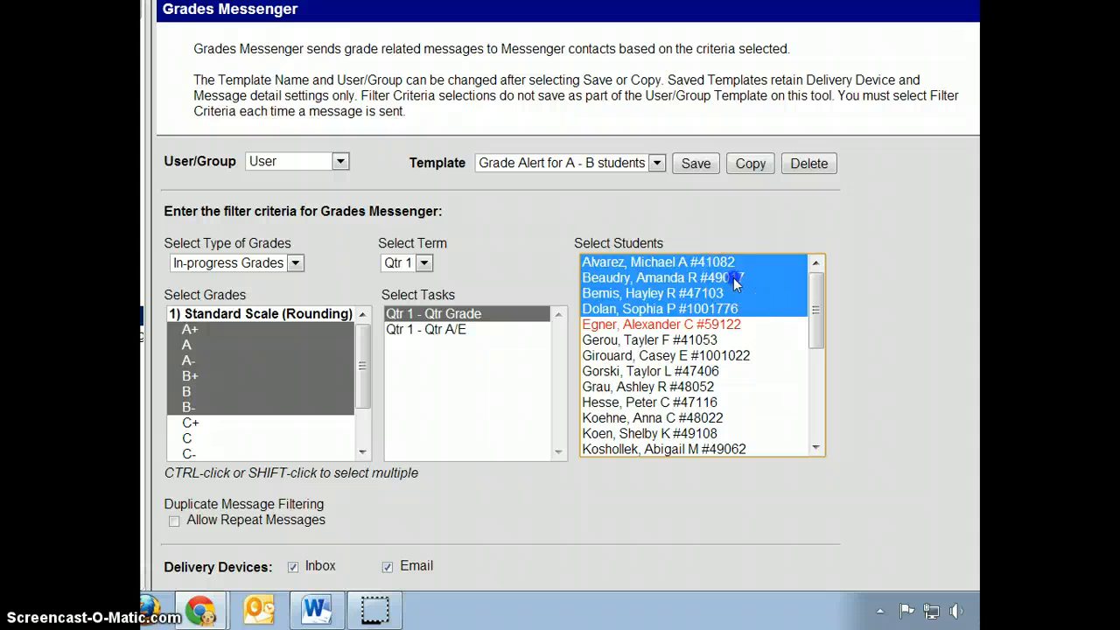
left_click(702, 355, "ctrl")
left_click(698, 386, "ctrl")
left_click(690, 433, "ctrl")
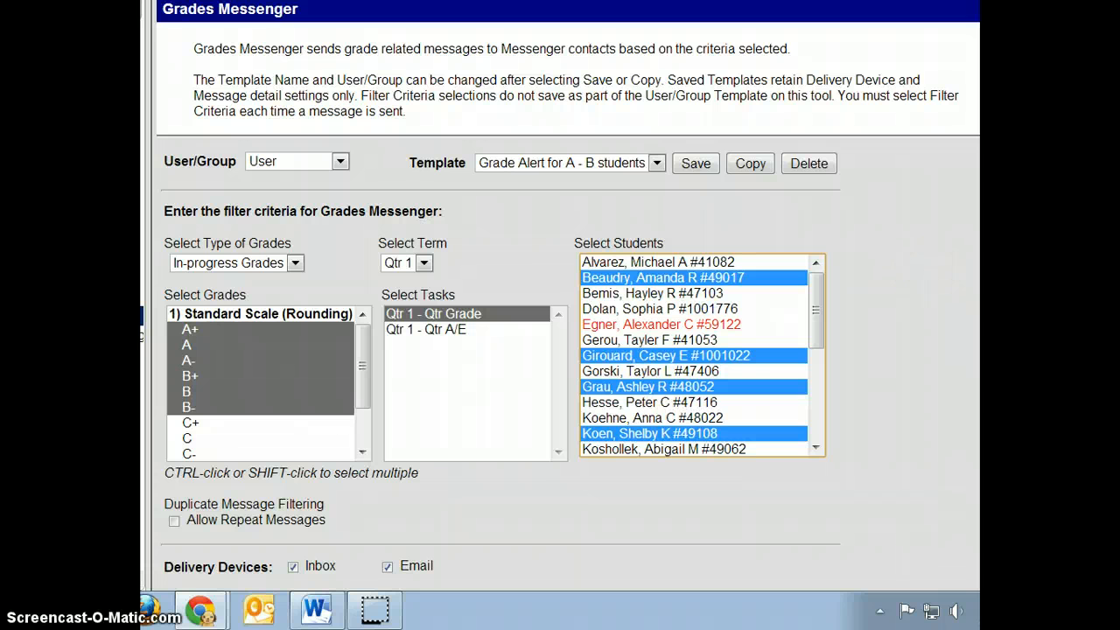
Under Duplicate Message Filtering, leave Allow Repeat Messages turned off.
scroll(568, 294, "down", 5)
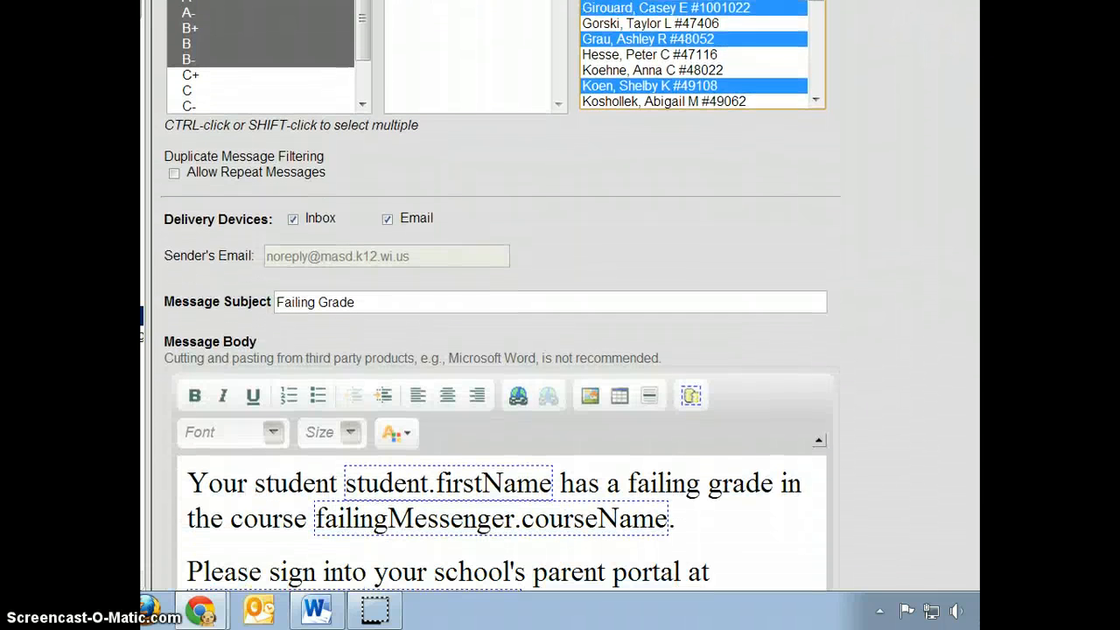
scroll(567, 293, "down", 1)
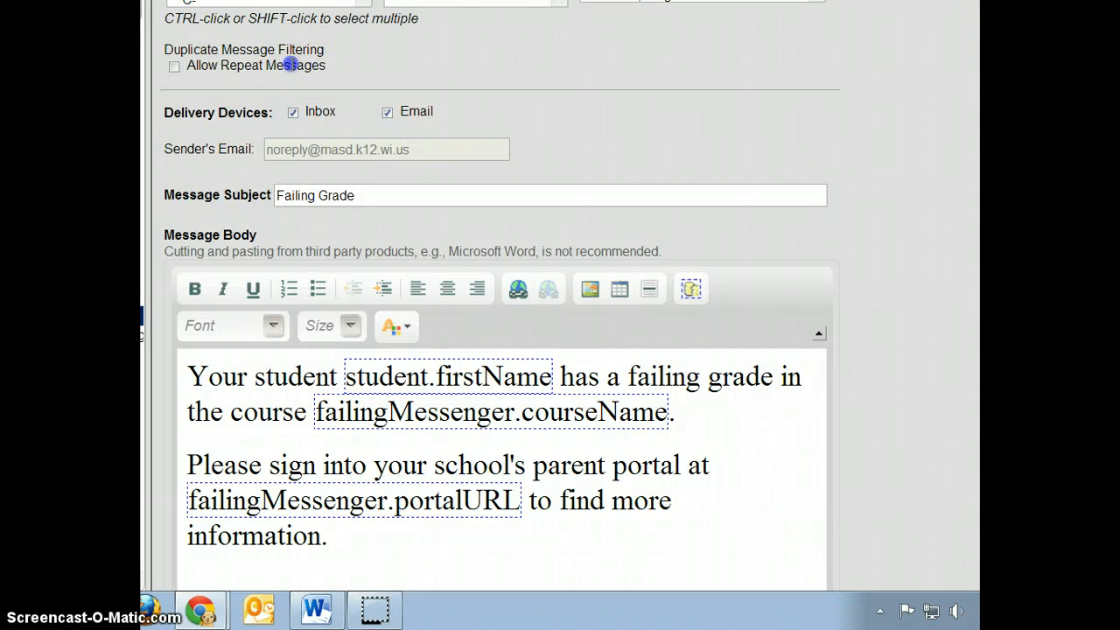
left_click_drag(326, 66, 185, 65)
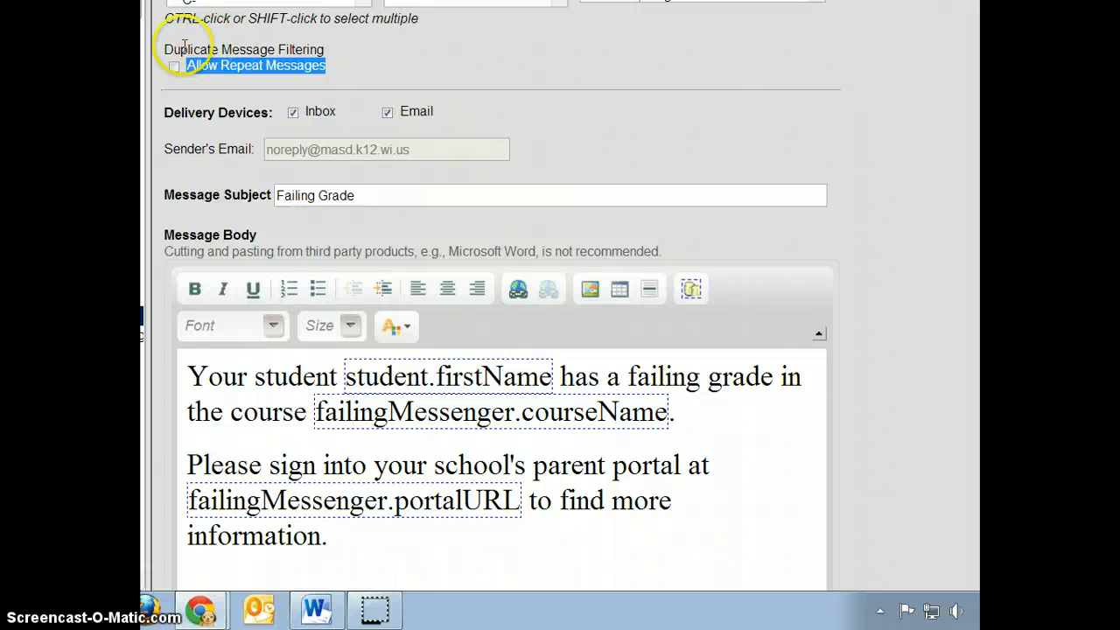
left_click_drag(163, 50, 326, 49)
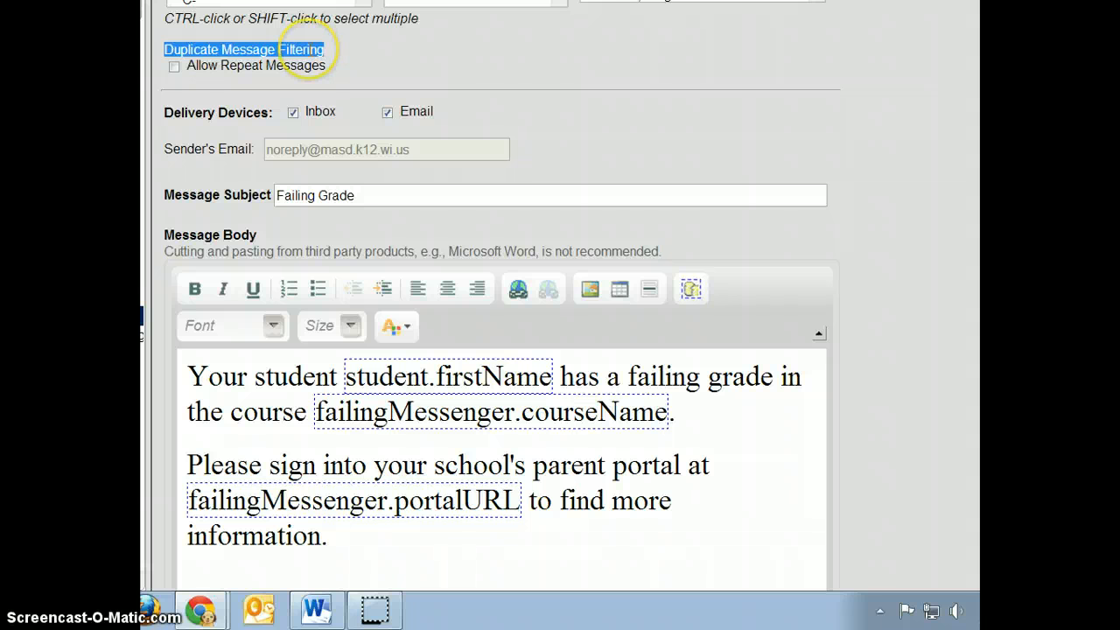
left_click(174, 67)
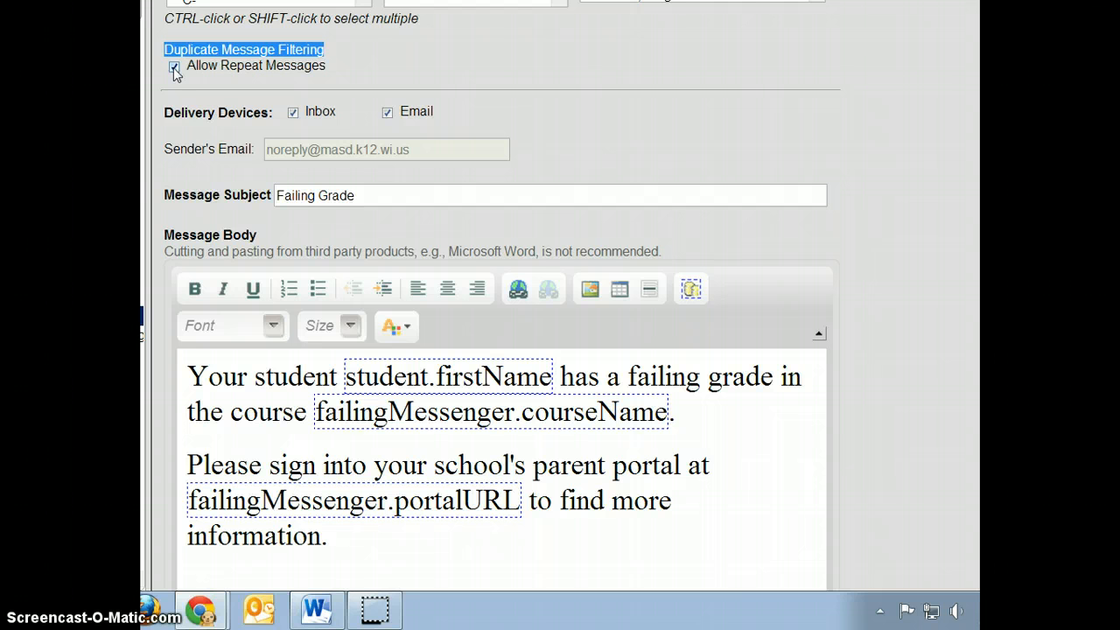
left_click(174, 68)
Review Inbox and Email delivery and the sender's email, then select the 'Failing Grade' subject.
left_click(332, 111)
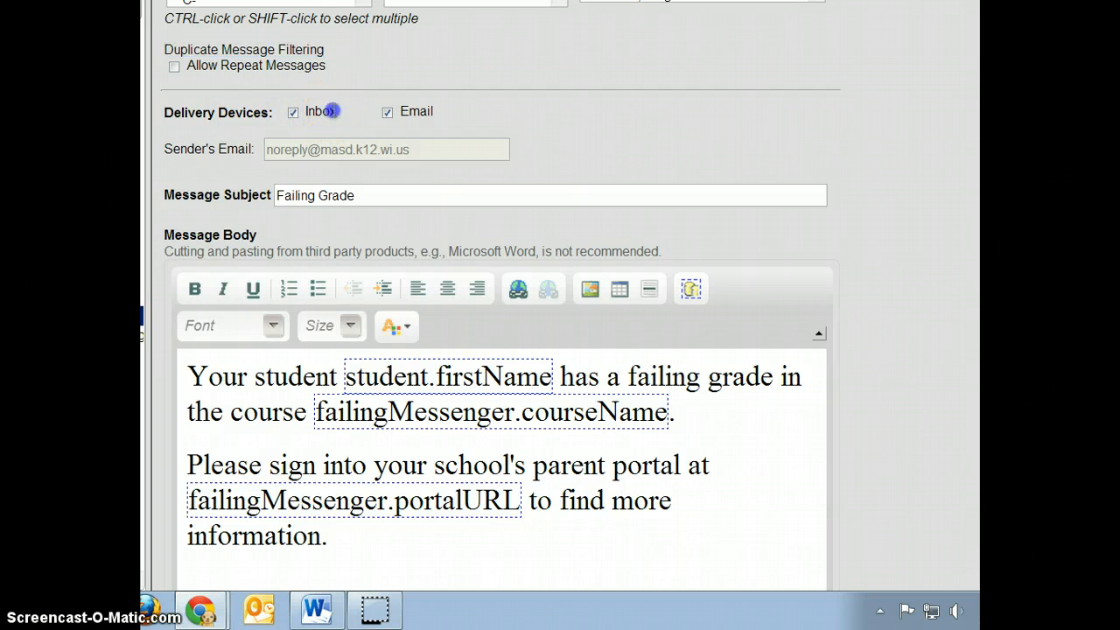
mouse_move(332, 111)
left_mouse_down()
mouse_move(295, 109)
mouse_move(320, 112)
left_mouse_up()
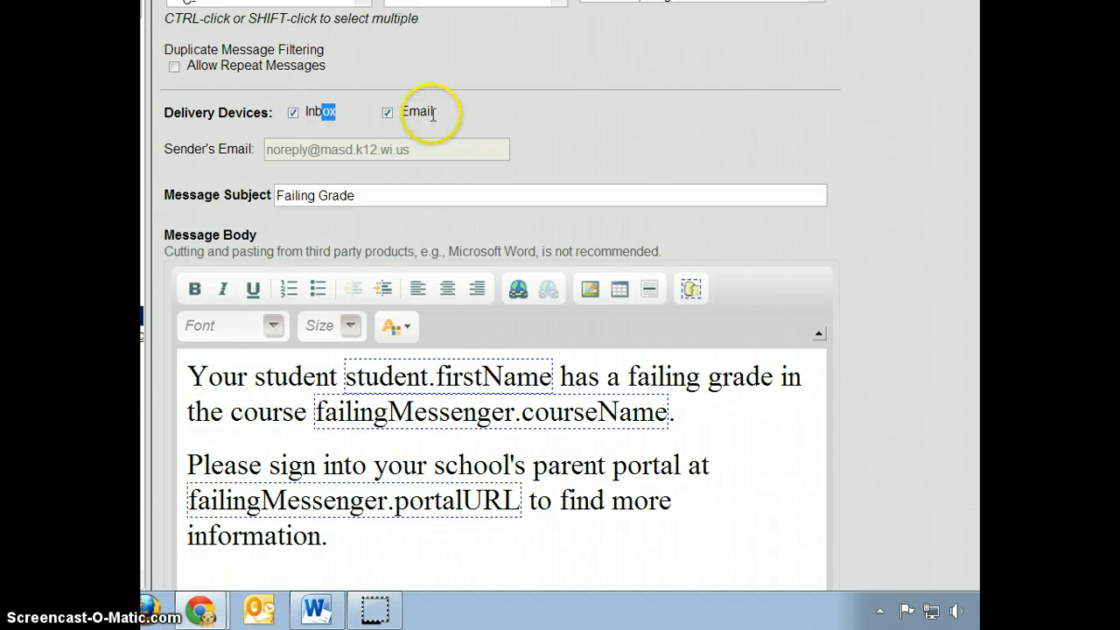
left_click_drag(432, 113, 404, 110)
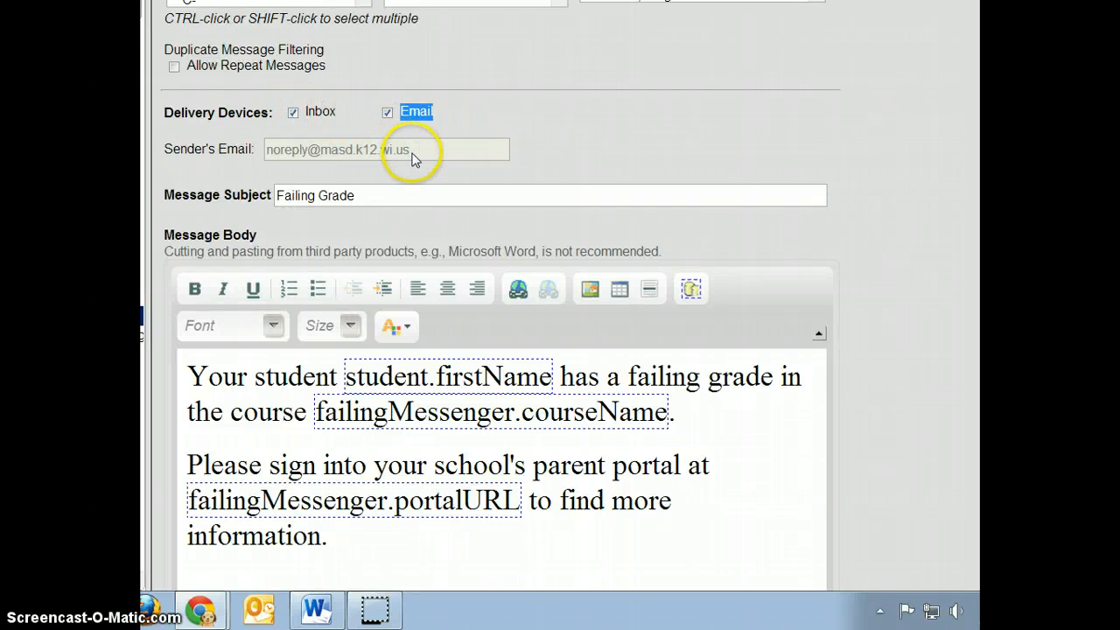
left_click_drag(411, 151, 268, 150)
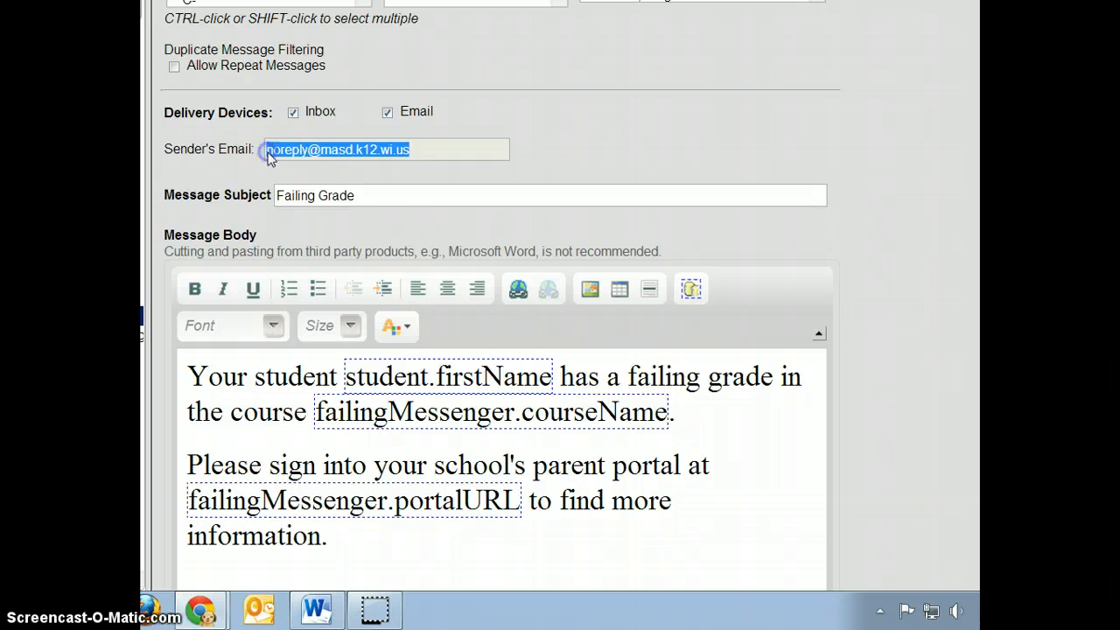
left_click(395, 194)
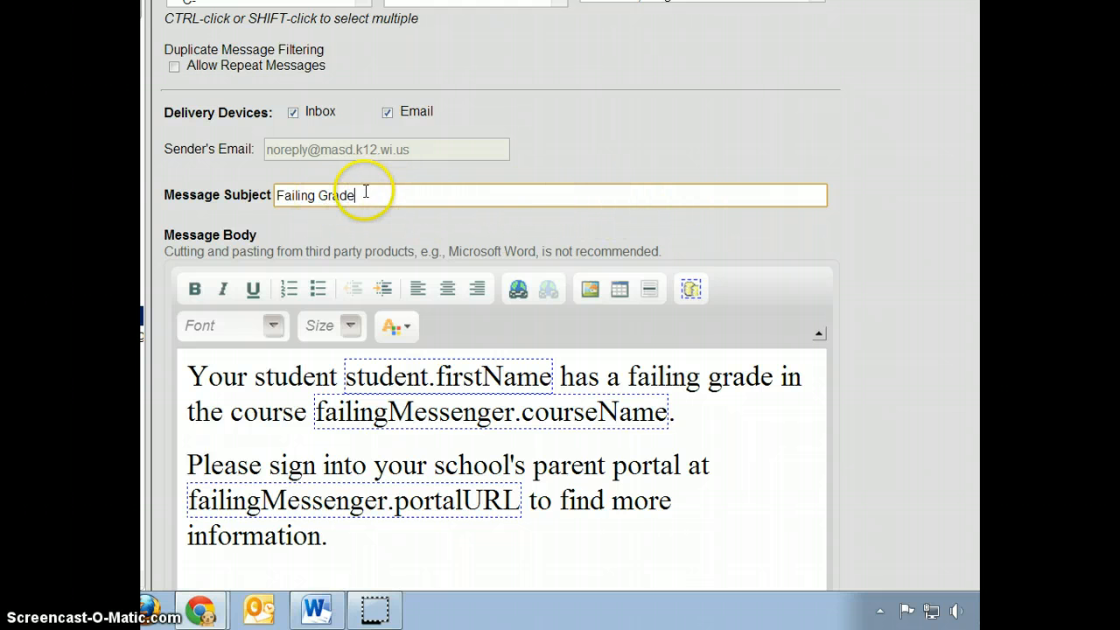
left_click(203, 204)
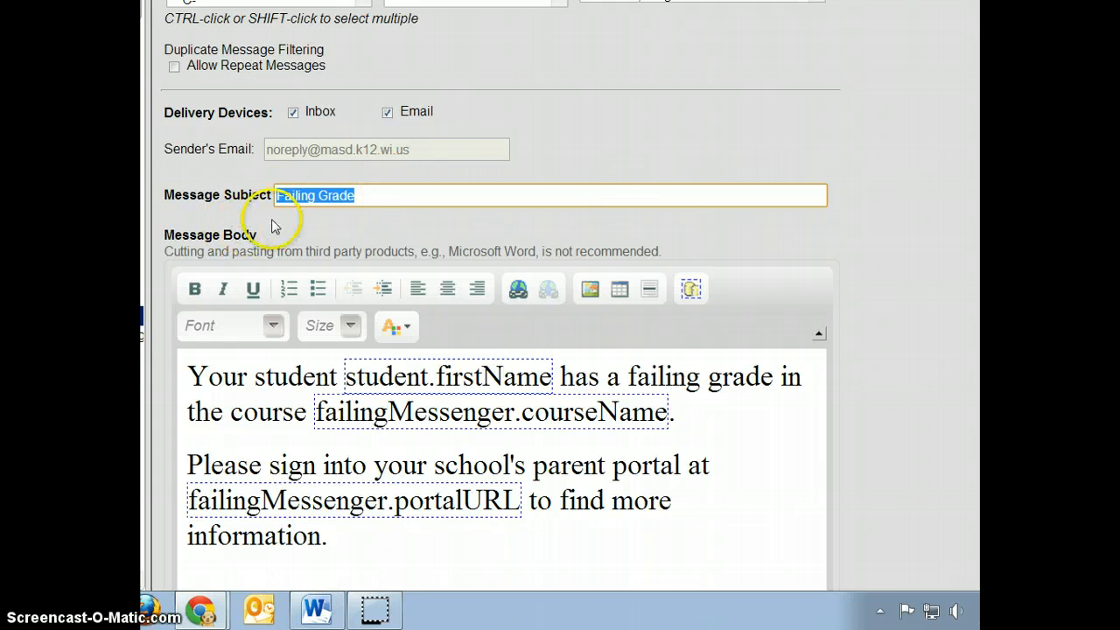
Replace the subject 'Failing Grade' with 'Positive Grade Alert for English class'.
left_click(374, 195)
left_click(166, 183)
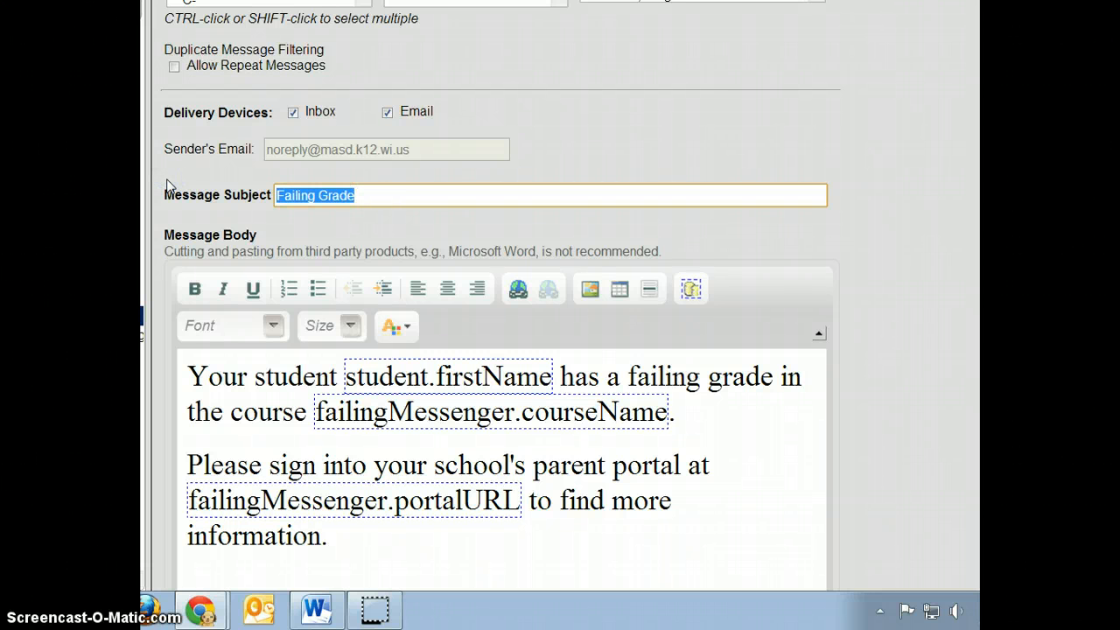
type("Positive Grad")
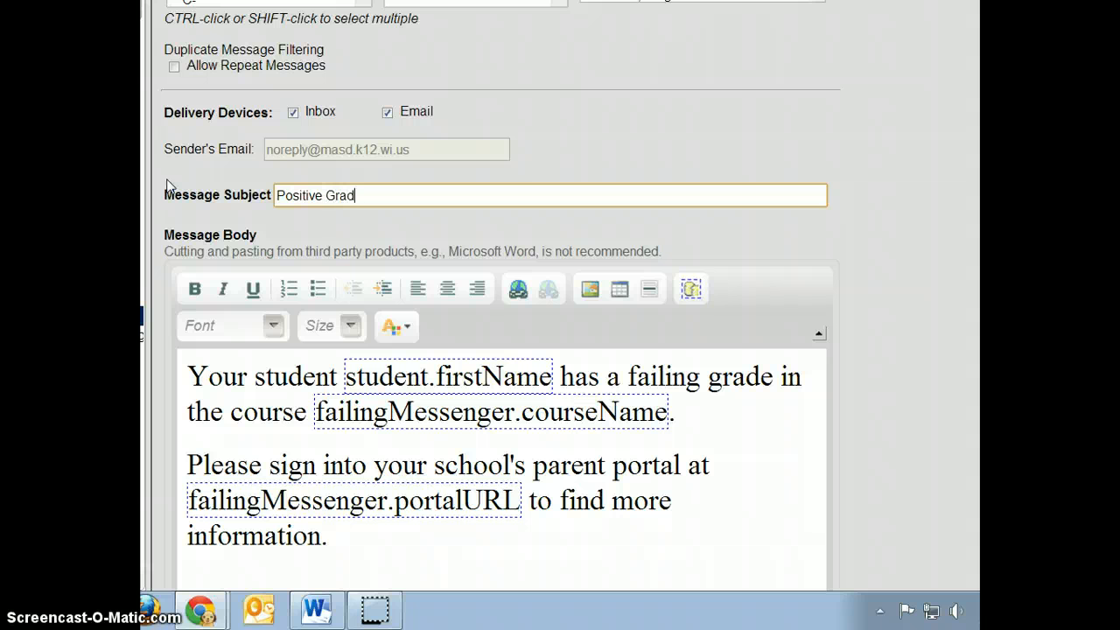
type("e Alert for English class")
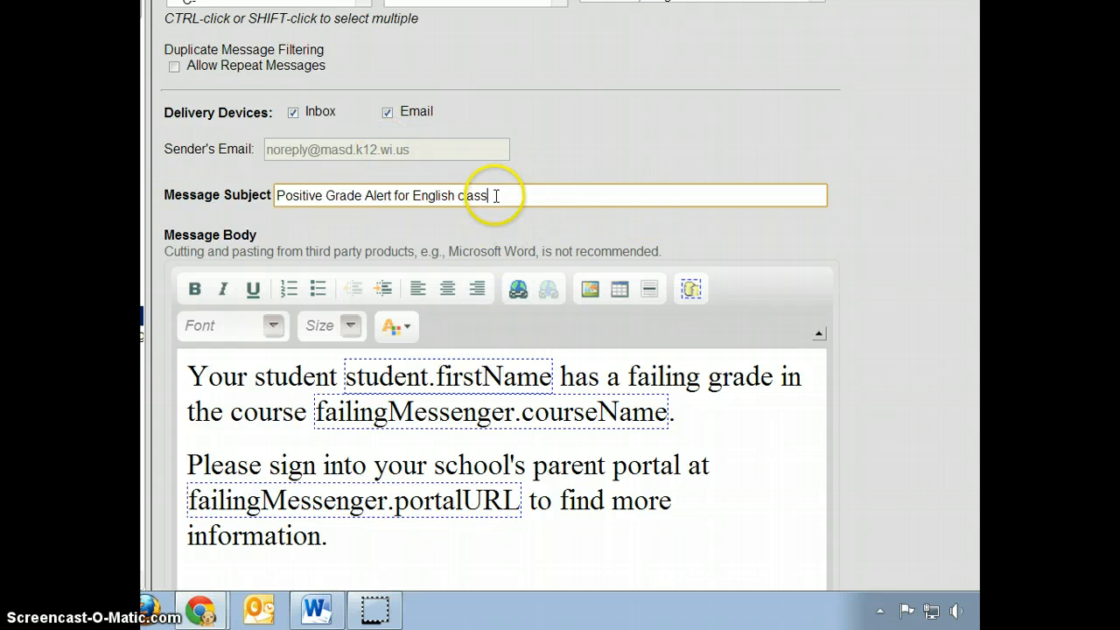
scroll(714, 262, "down", 1)
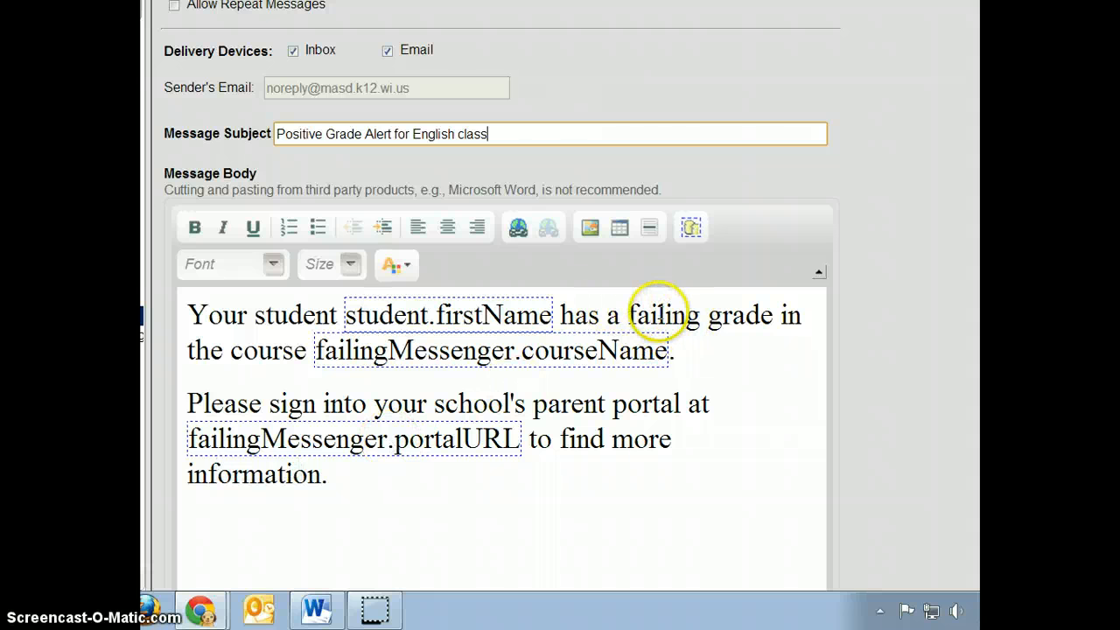
Change the word 'failing' to 'positive' in the message body.
double_click(662, 315)
type("posit")
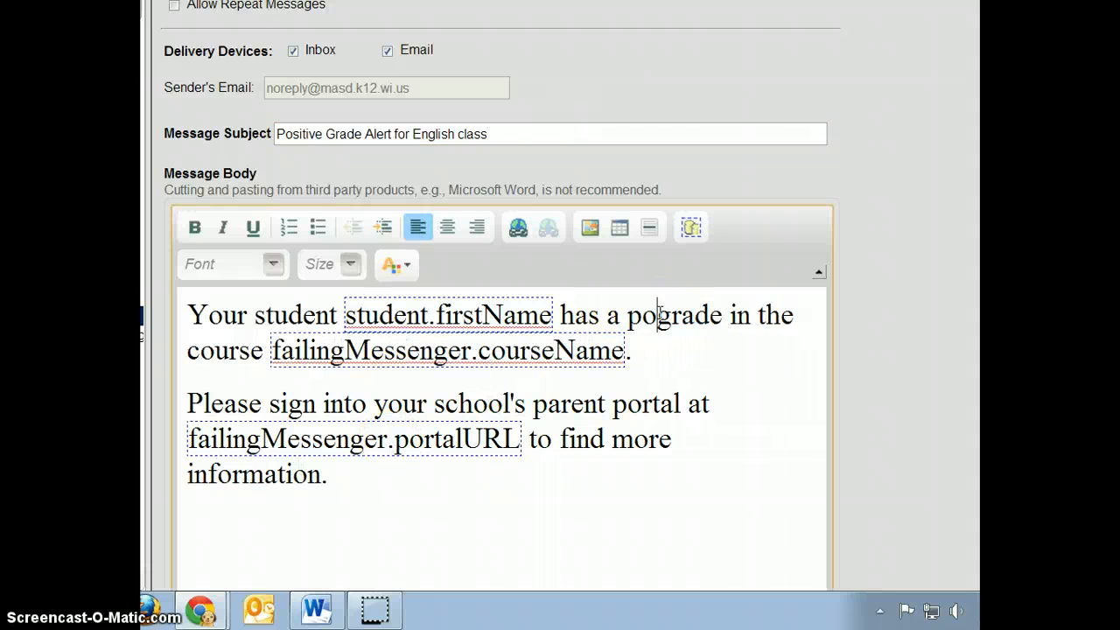
type("ive")
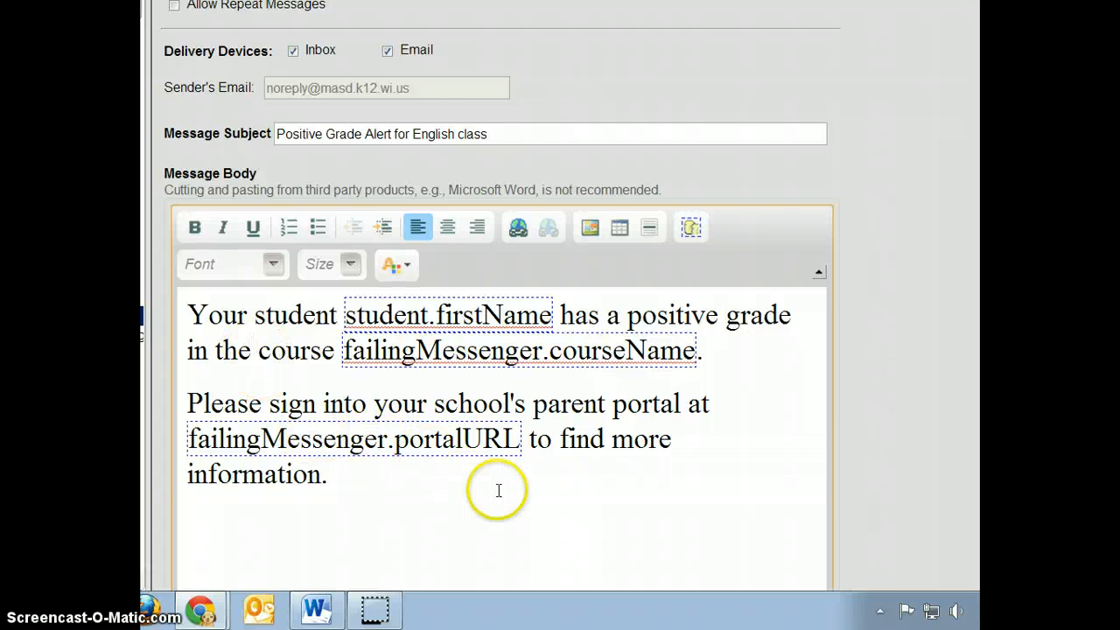
scroll(500, 493, "up", 2)
scroll(500, 497, "down", 2)
Add a closing line inviting parents to call a phone number with questions.
left_click(397, 549)
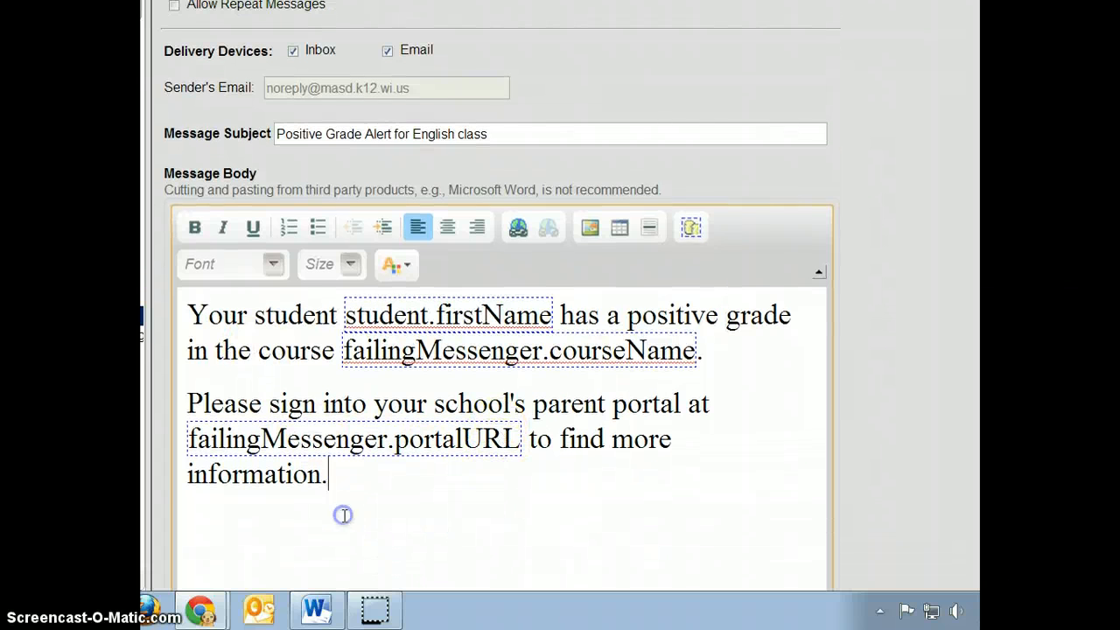
key("Return")
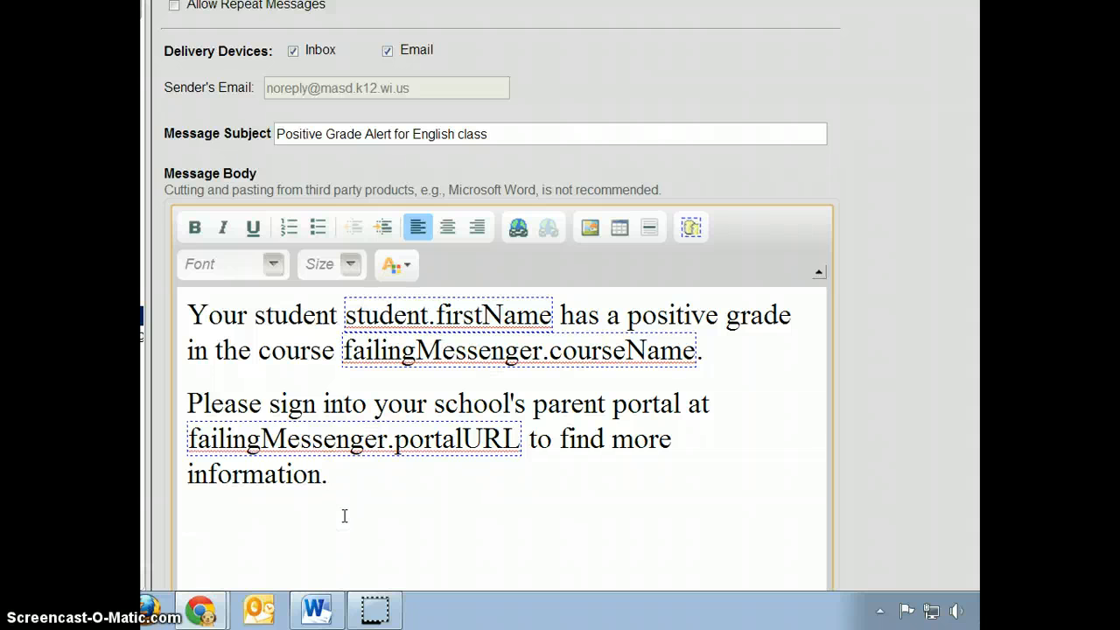
type("If you hav")
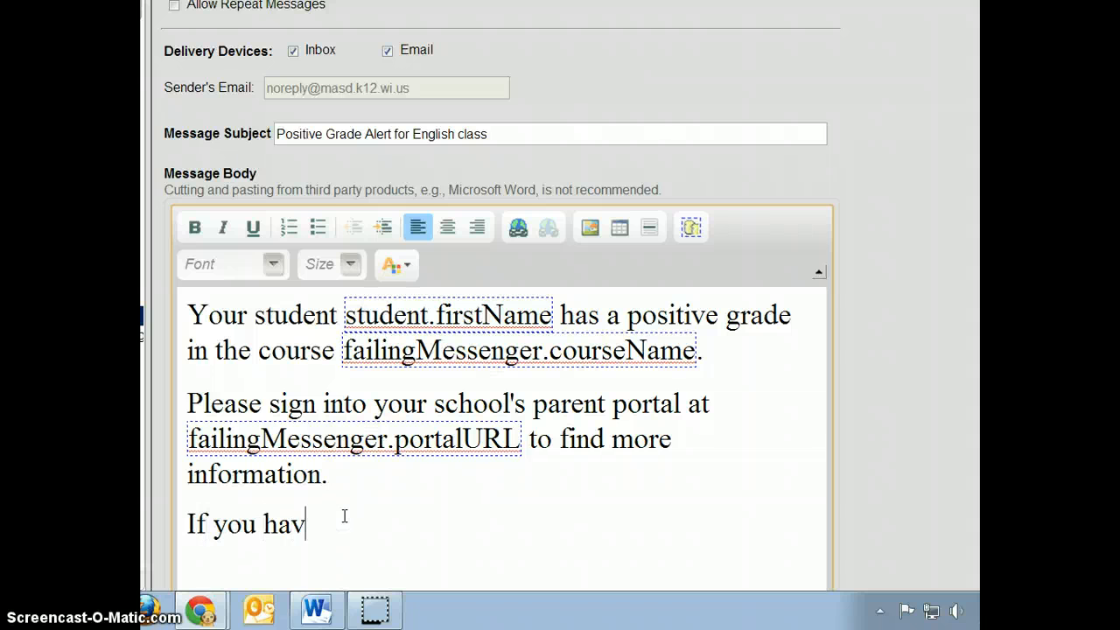
type("e que")
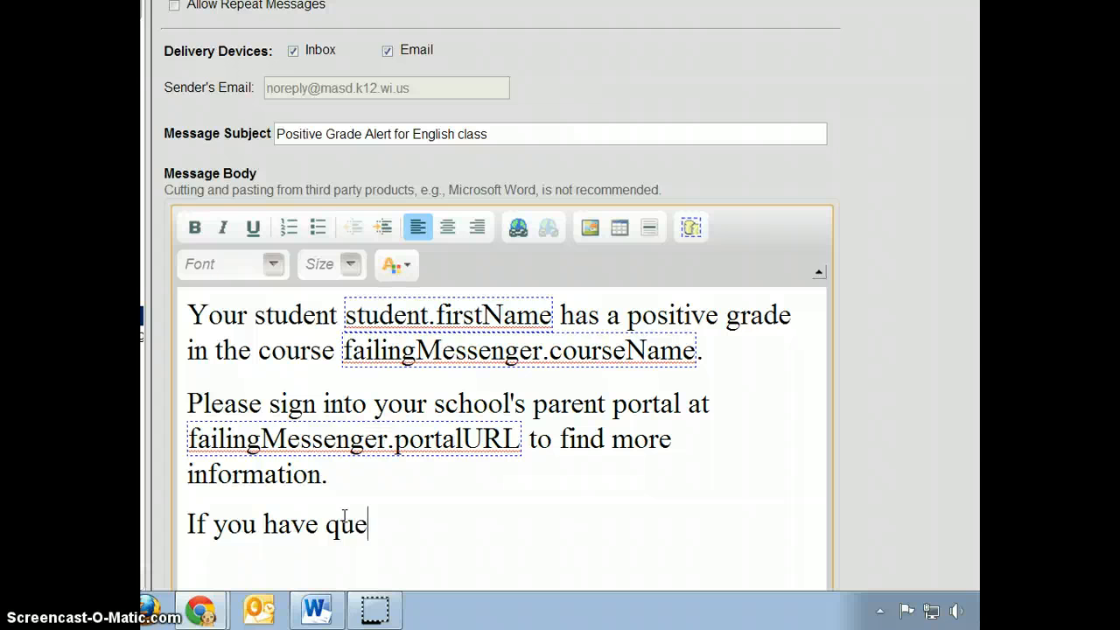
type("stions, please cal")
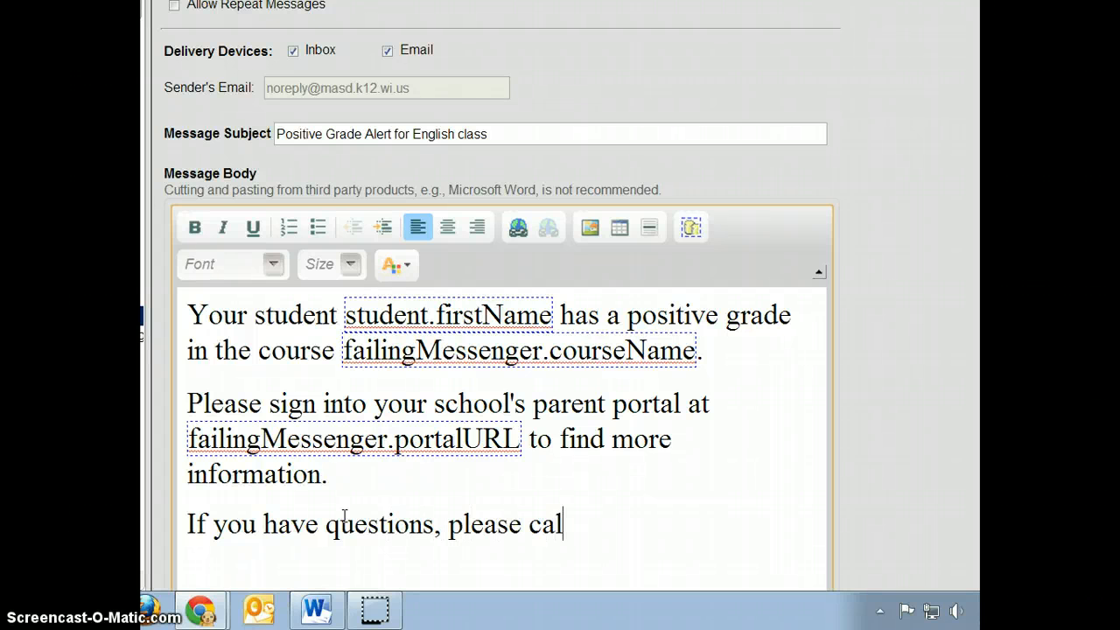
type("l 262")
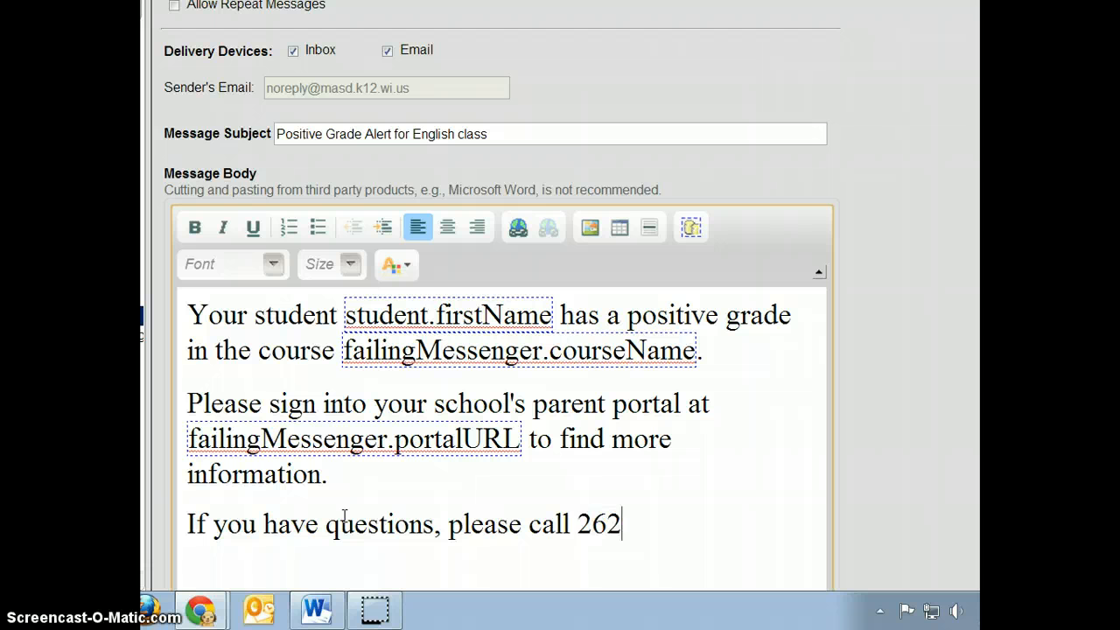
type("-363-xxkjlsdj;lsad")
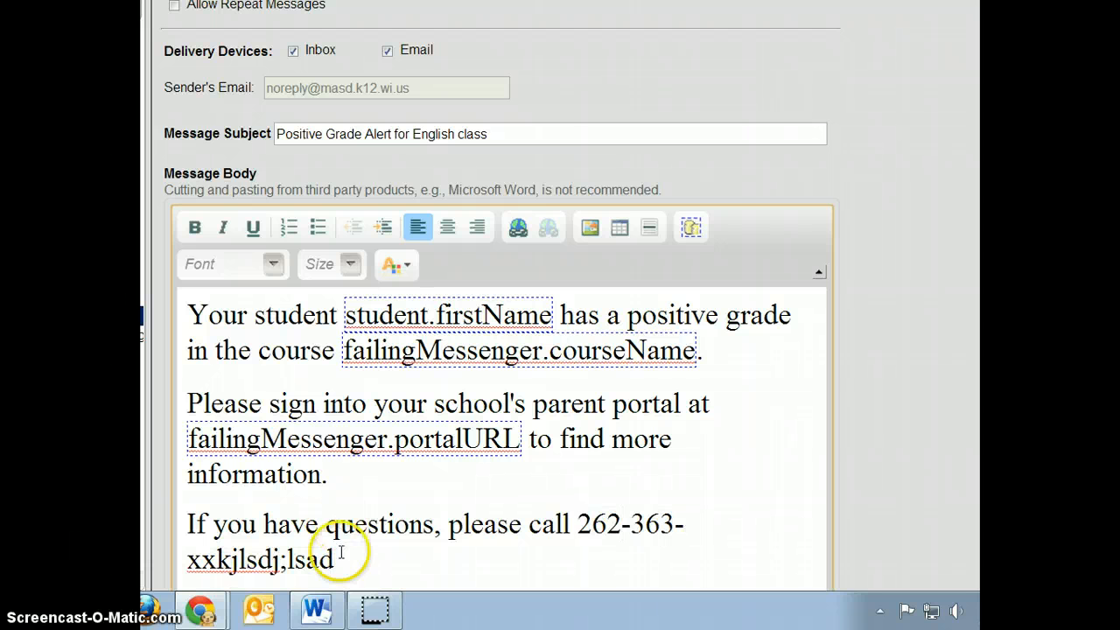
scroll(425, 482, "down", 3)
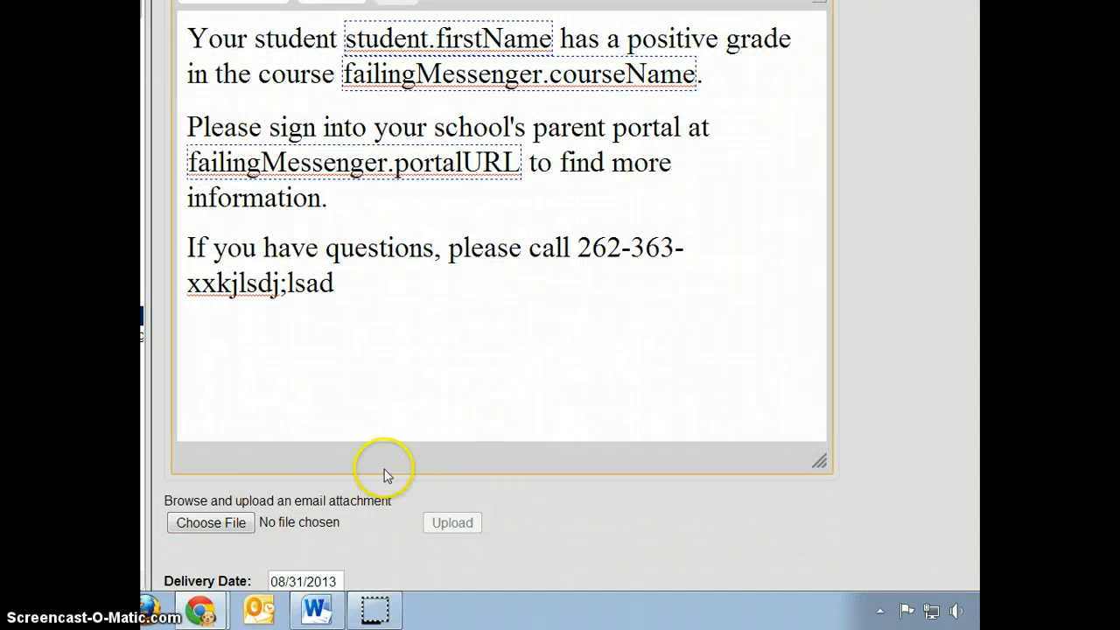
scroll(376, 468, "down", 2)
left_click(248, 382)
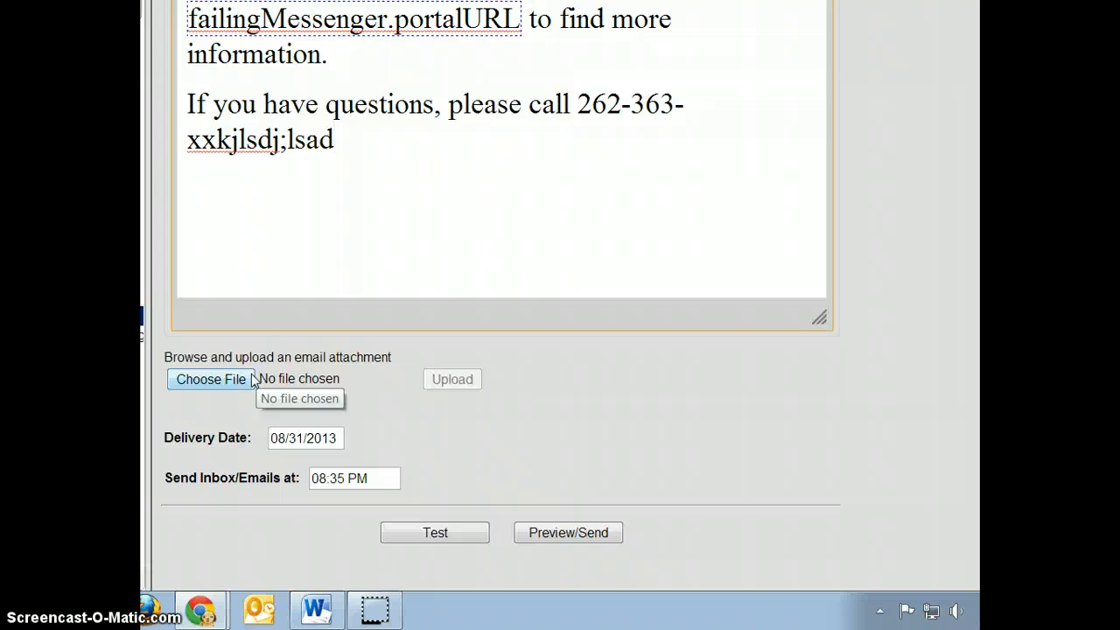
Change the Send Inbox/Emails time from 08:35 to 08:45 PM on 08/31/2013.
mouse_move(293, 444)
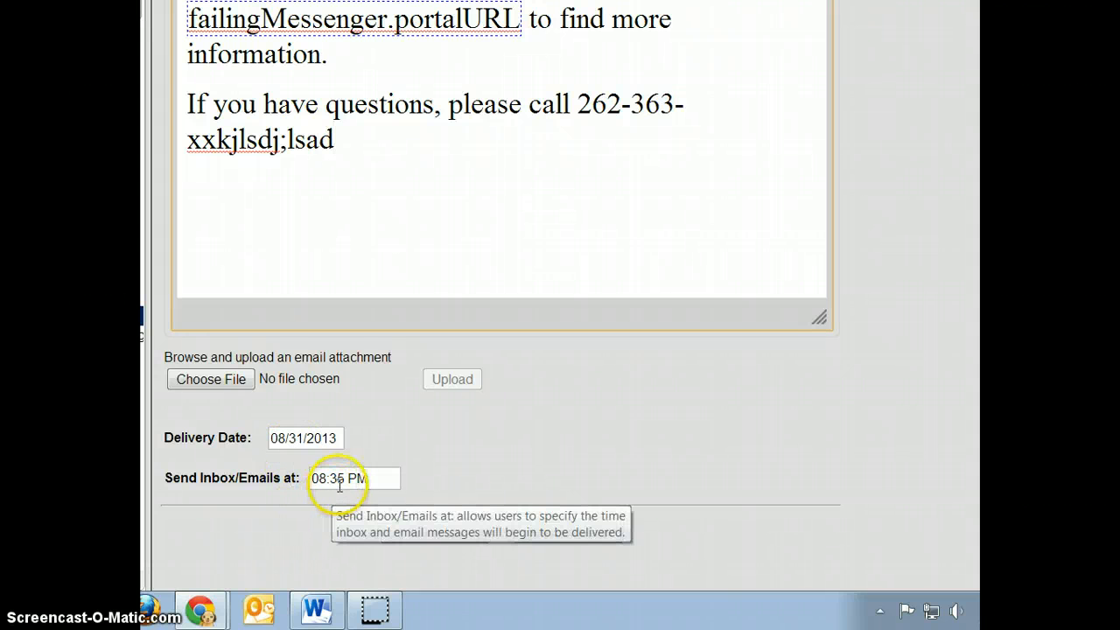
left_click(339, 486)
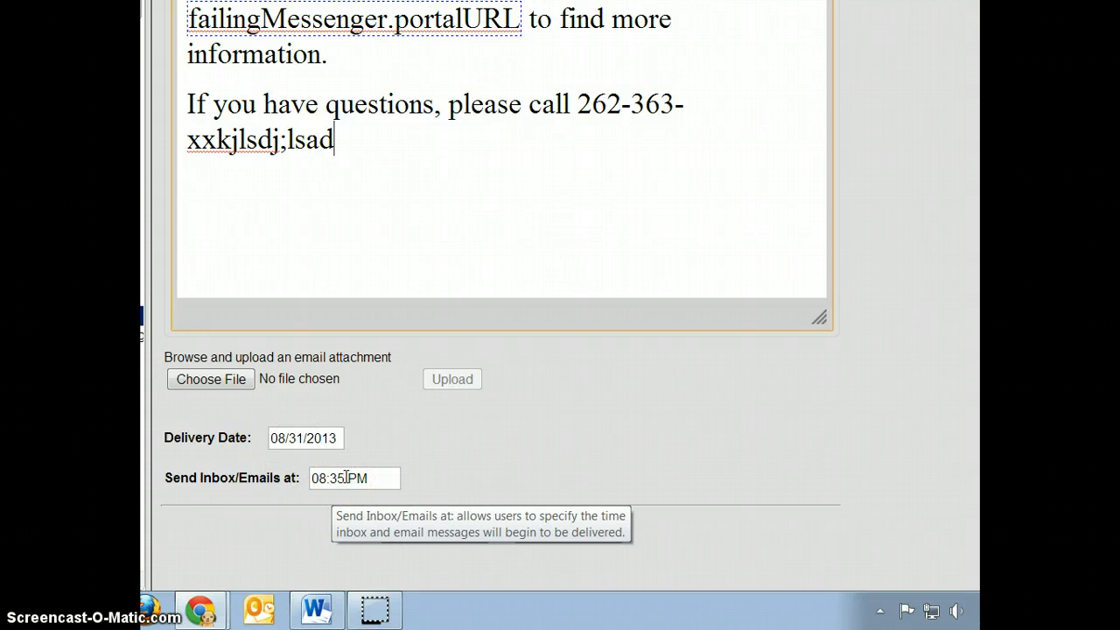
left_click_drag(346, 477, 332, 479)
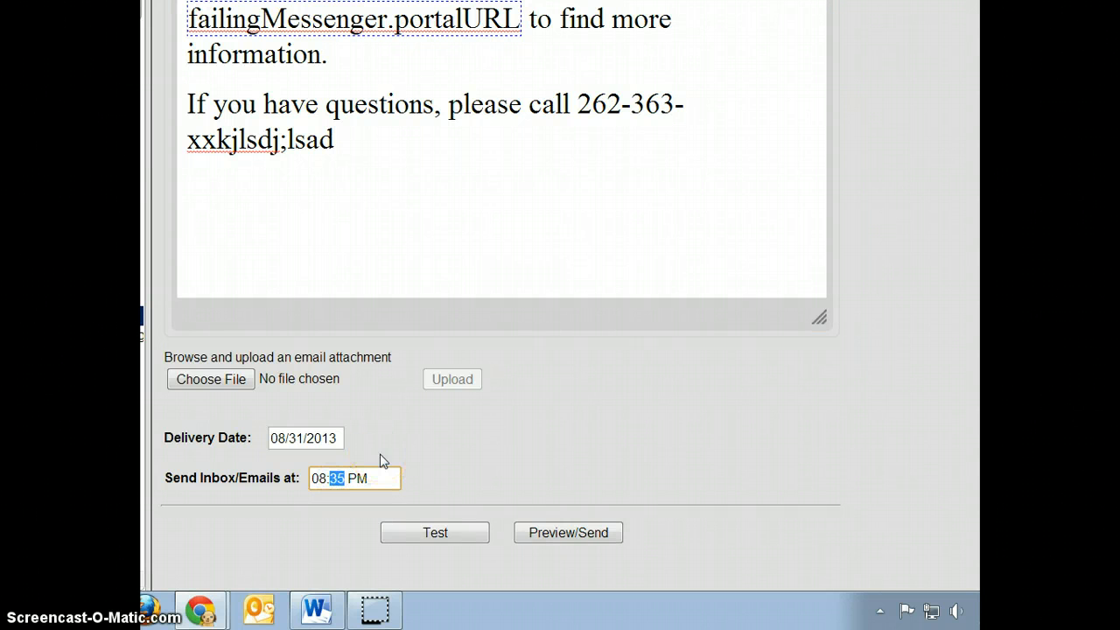
type("45")
left_click(320, 478)
left_click(393, 477)
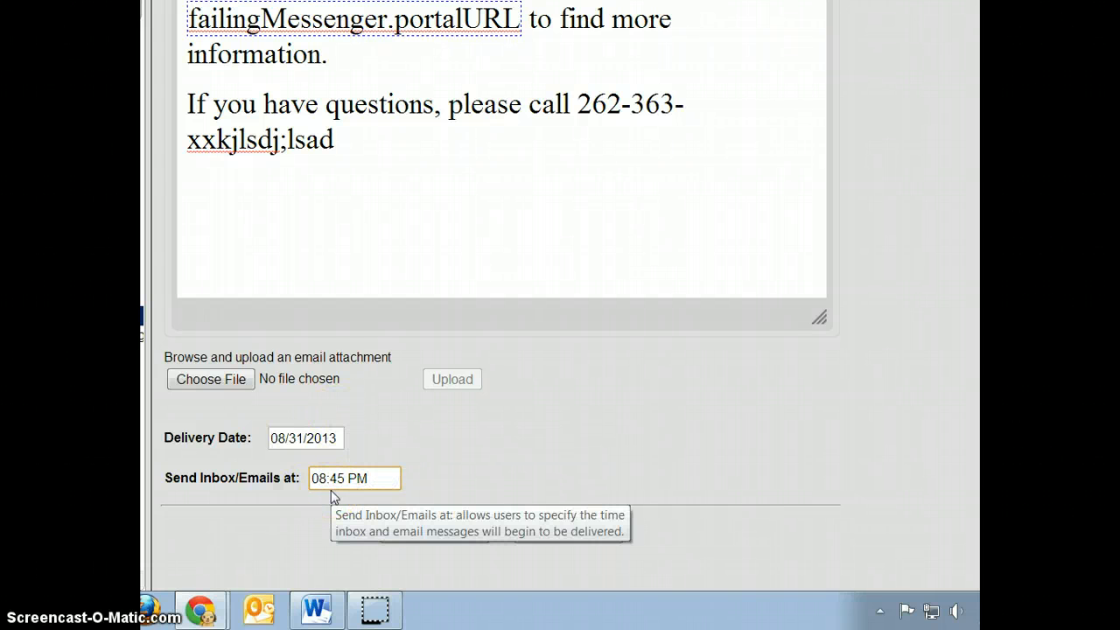
scroll(516, 451, "down", 2)
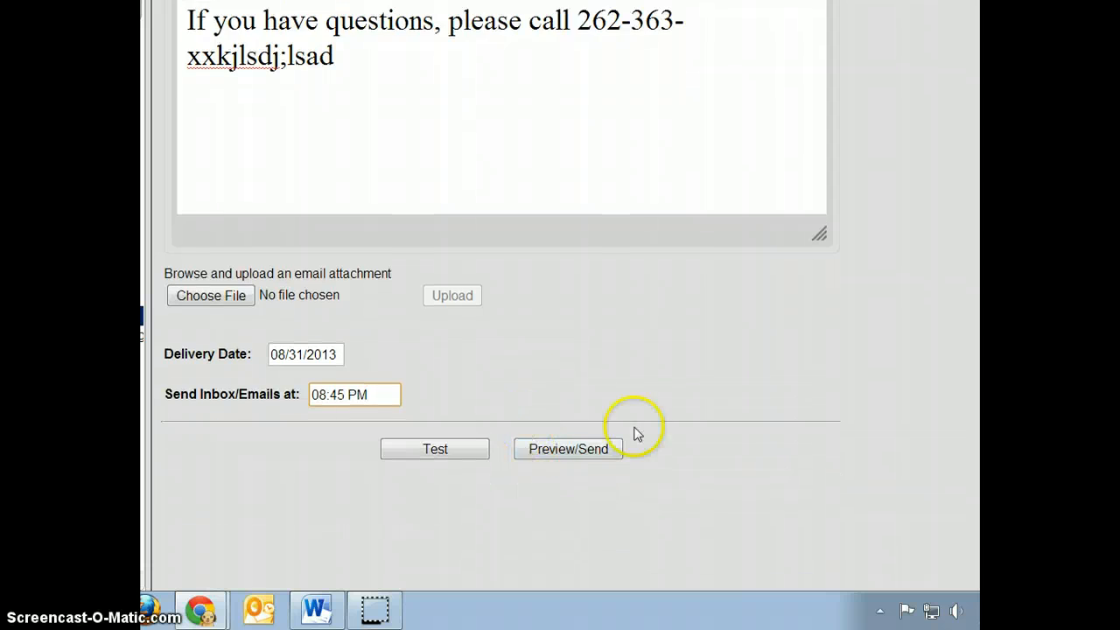
scroll(712, 451, "down", 1)
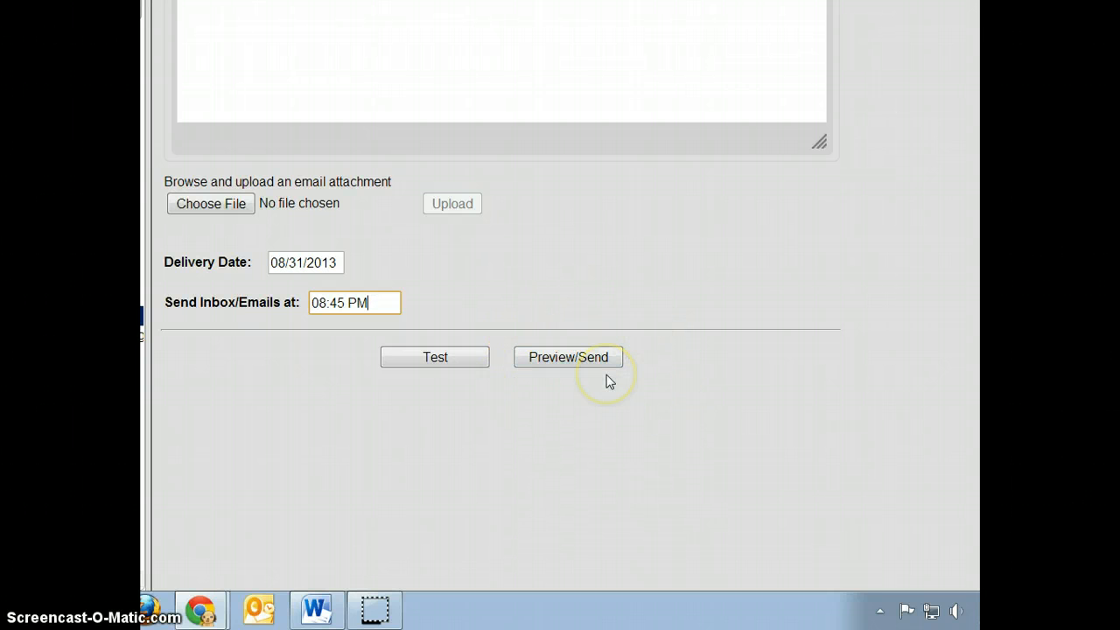
scroll(610, 382, "up", 3)
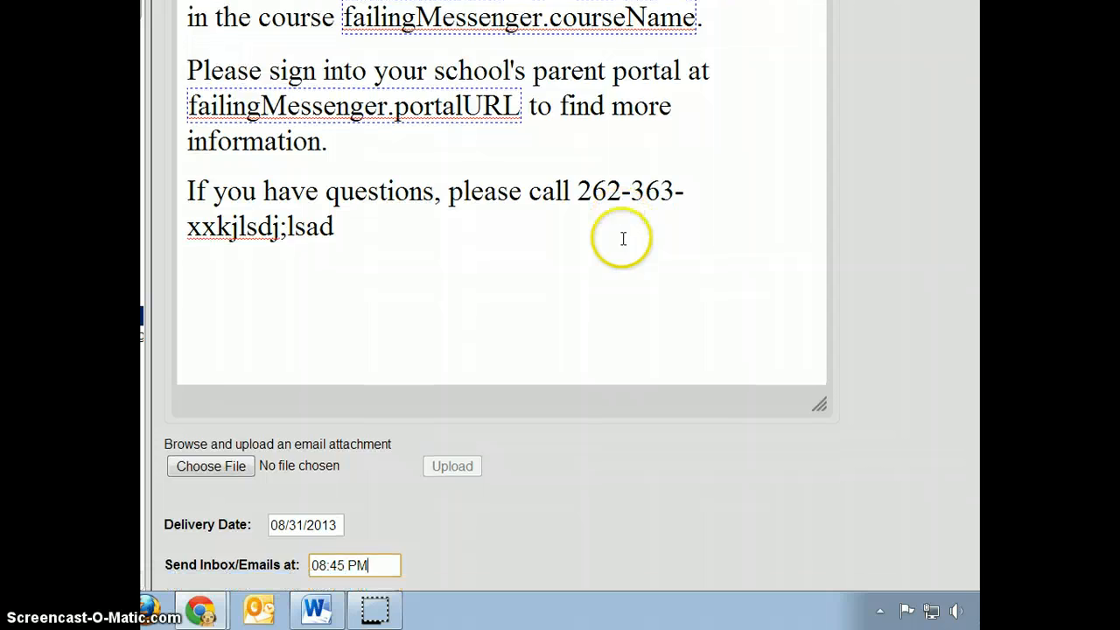
scroll(623, 238, "down", 3)
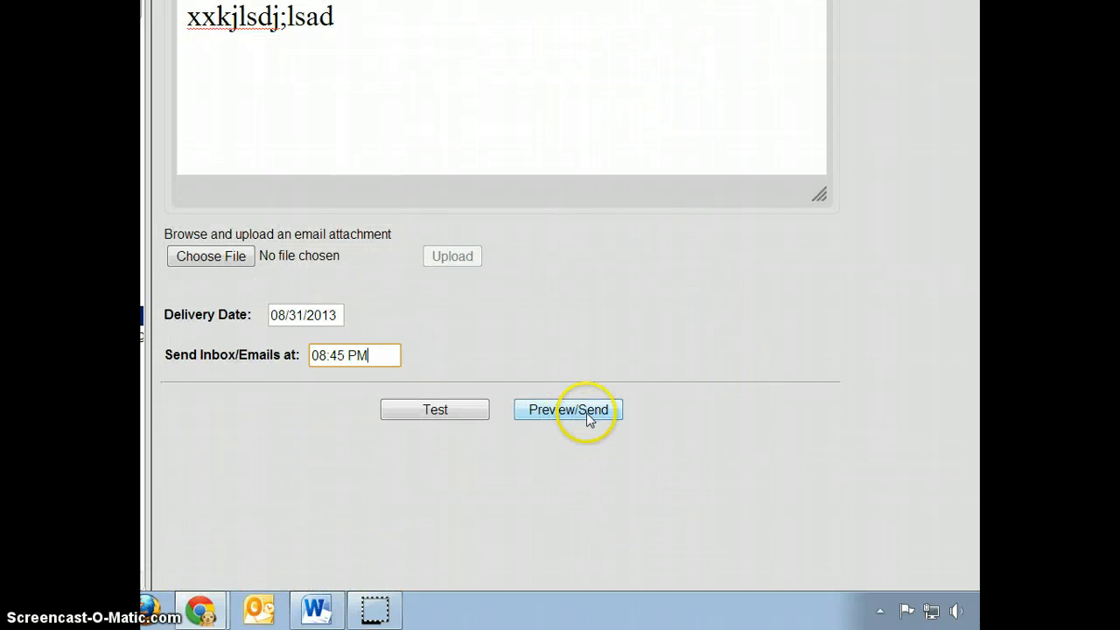
Send a test of the message to a staff email address and acknowledge the confirmation.
left_click(444, 407)
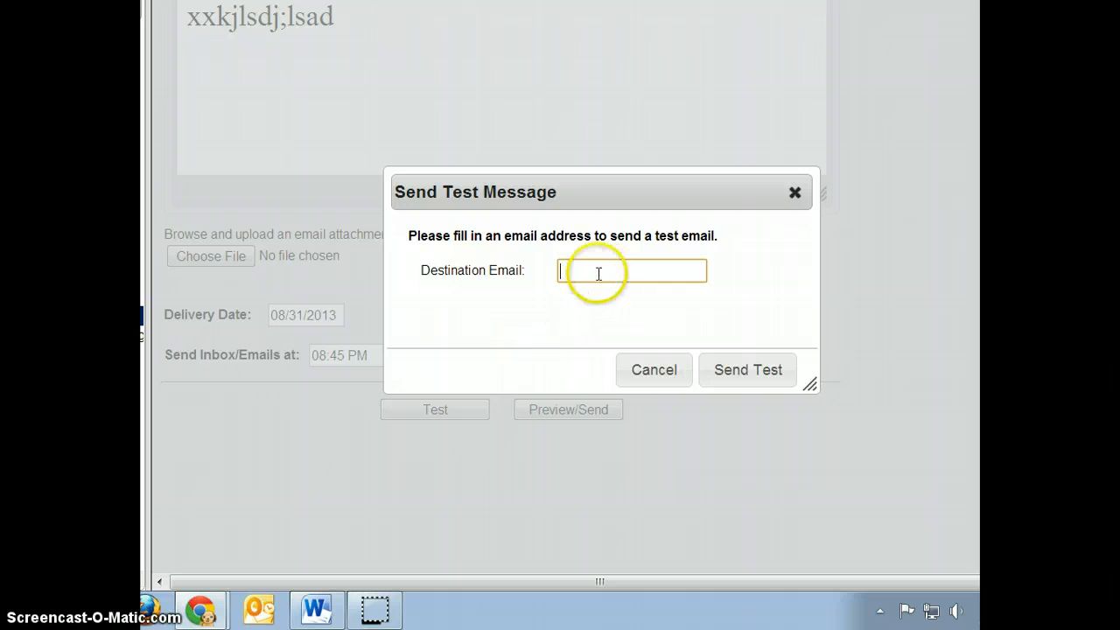
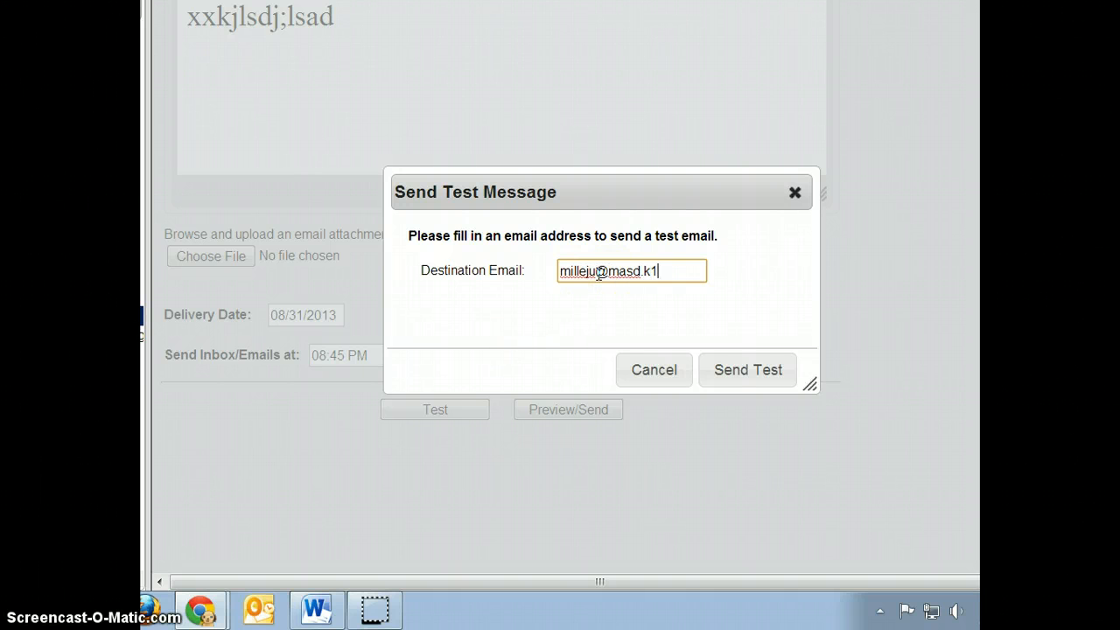
left_click(758, 376)
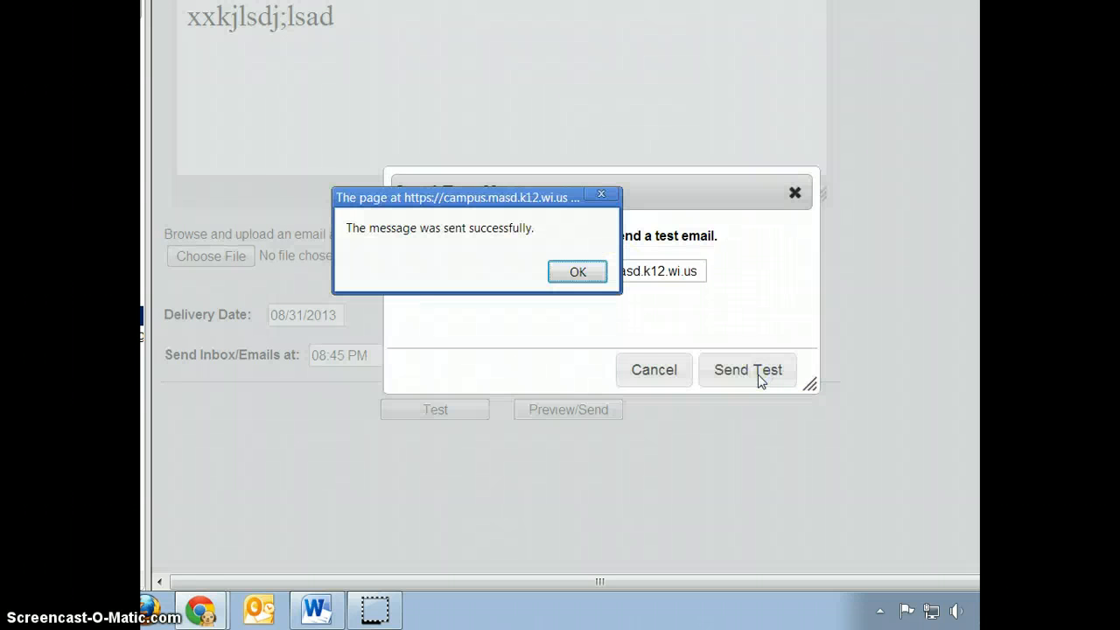
left_click(578, 273)
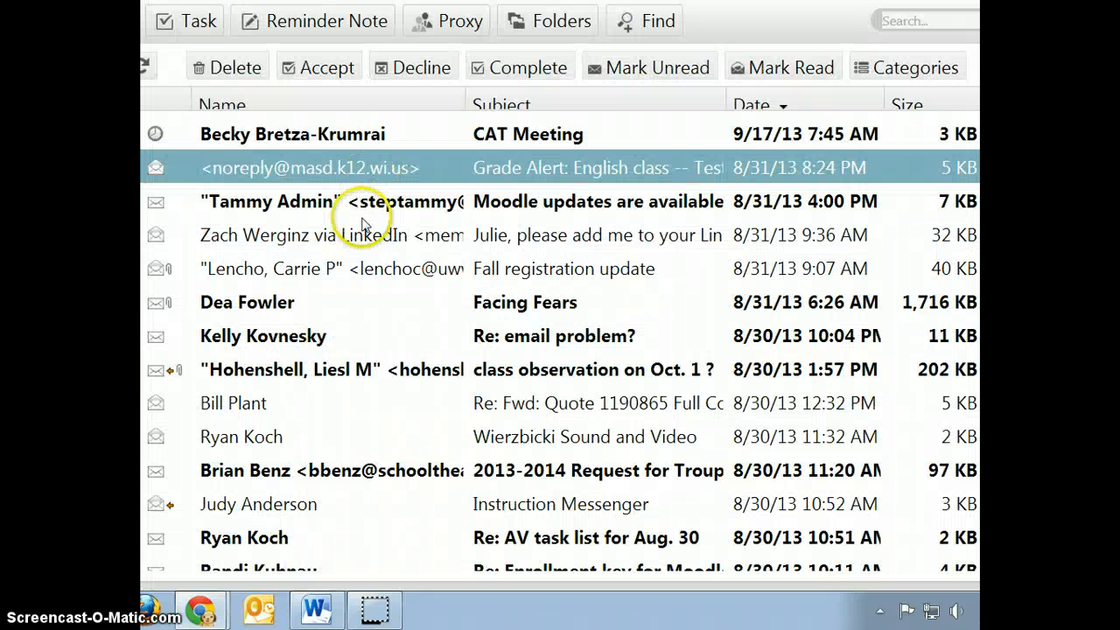
Refresh the GroupWise mailbox, open the earlier grade alert test email, then close it.
scroll(362, 223, "up", 2)
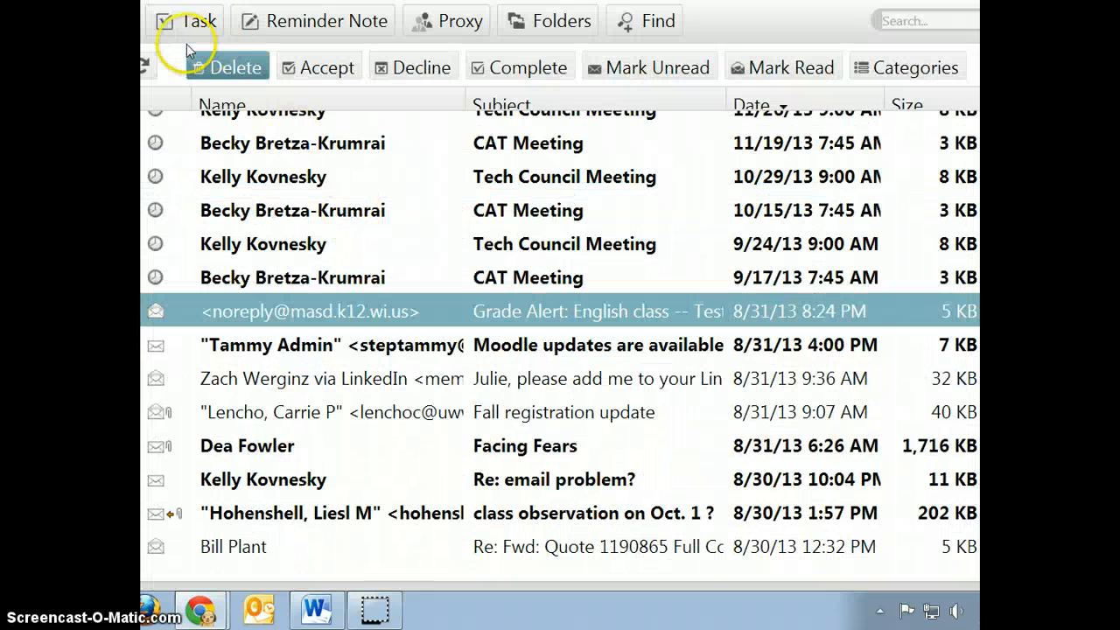
left_click(145, 64)
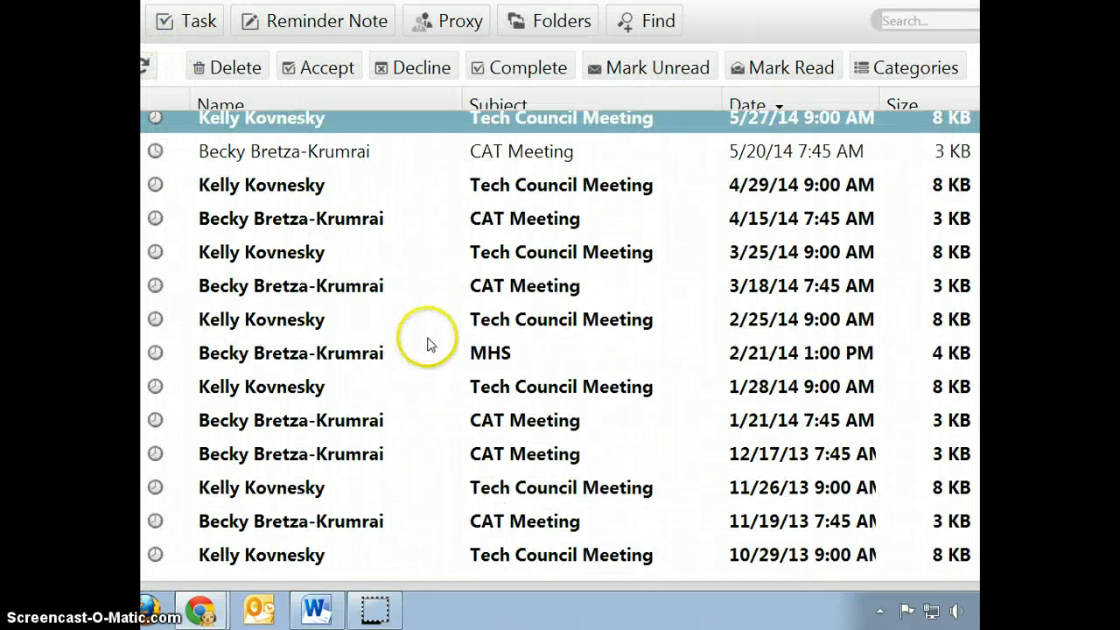
scroll(427, 345, "down", 5)
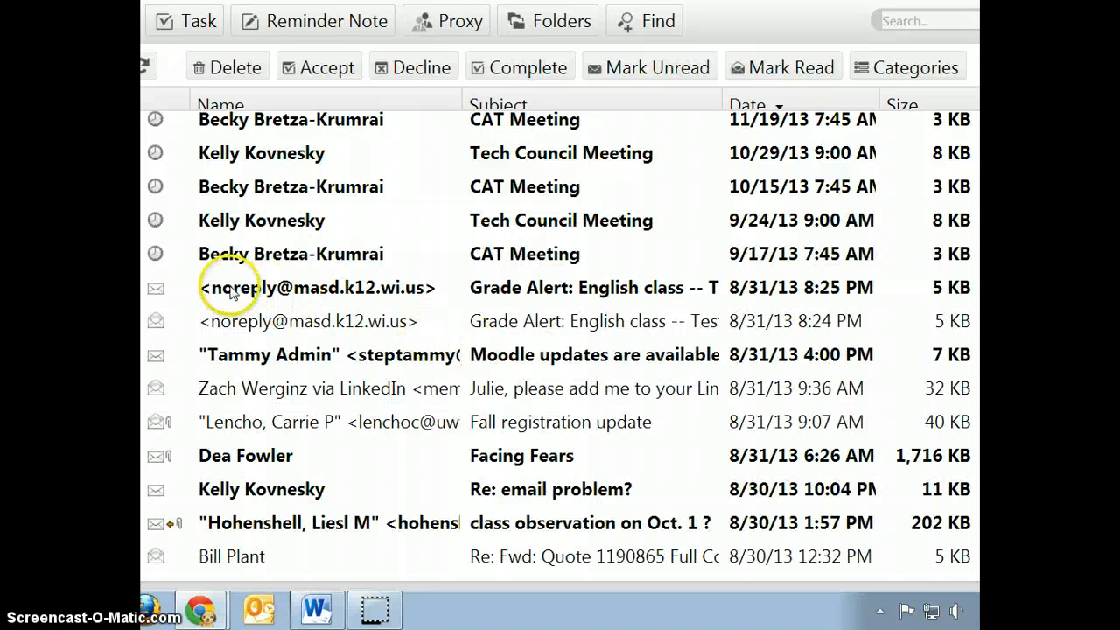
left_click(286, 288)
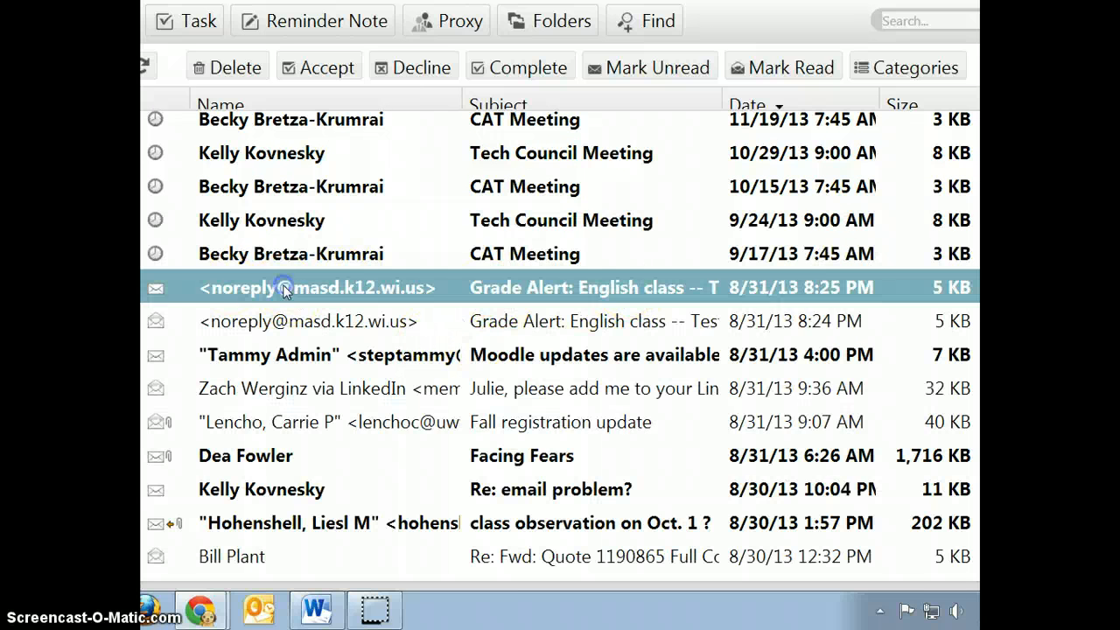
double_click(286, 289)
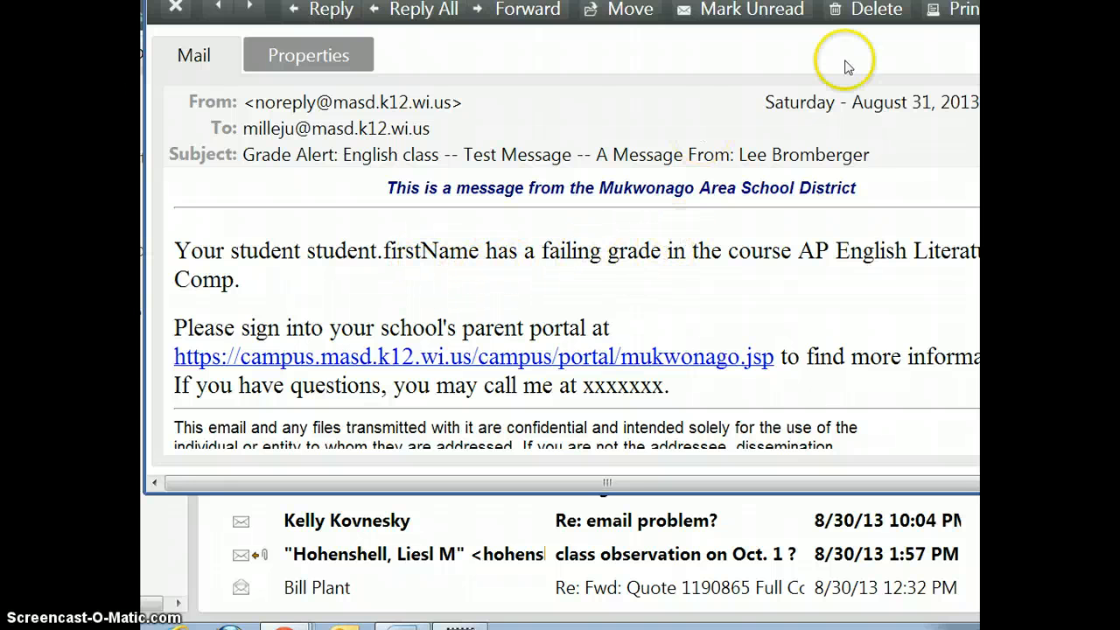
left_click(174, 7)
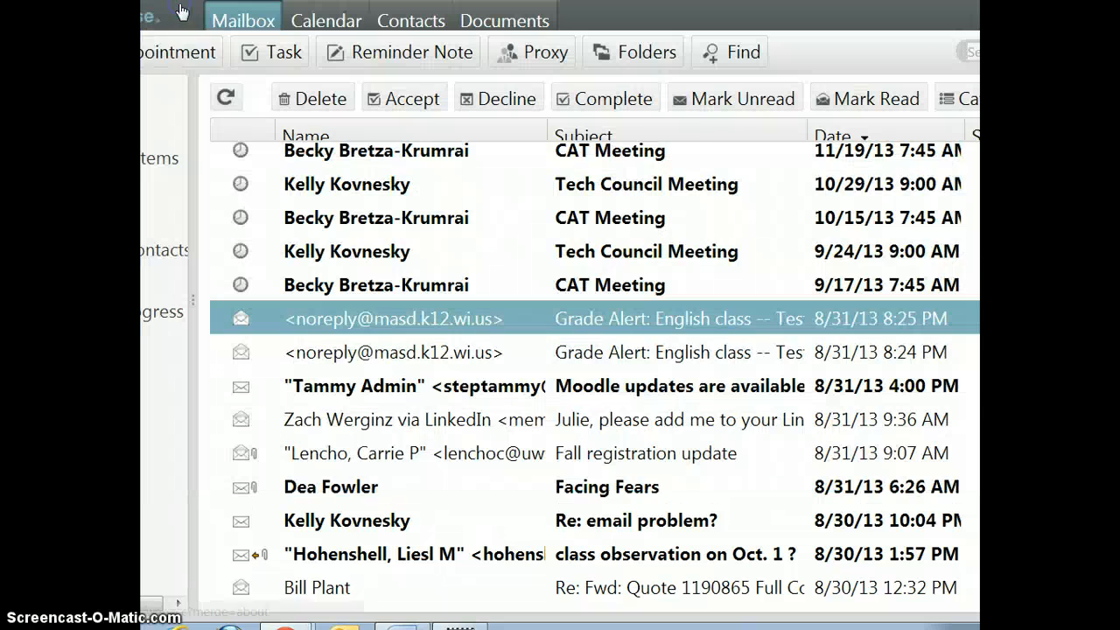
Refresh again, open the new Positive Grade Alert email, review its subject and body, and close it.
scroll(288, 262, "up", 1)
left_click(227, 99)
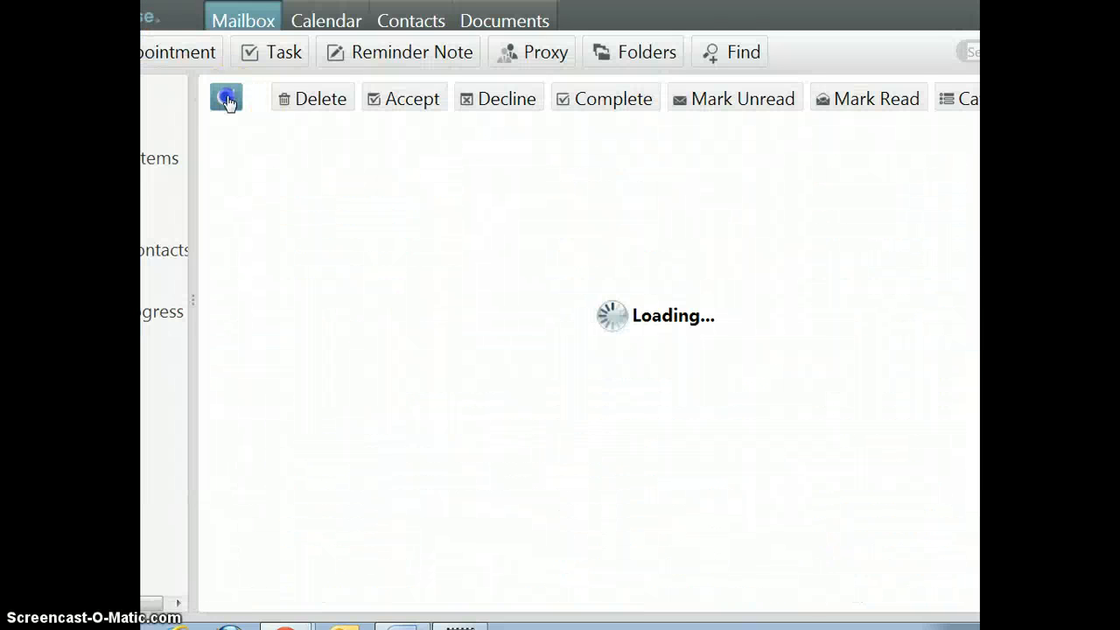
scroll(519, 475, "down", 3)
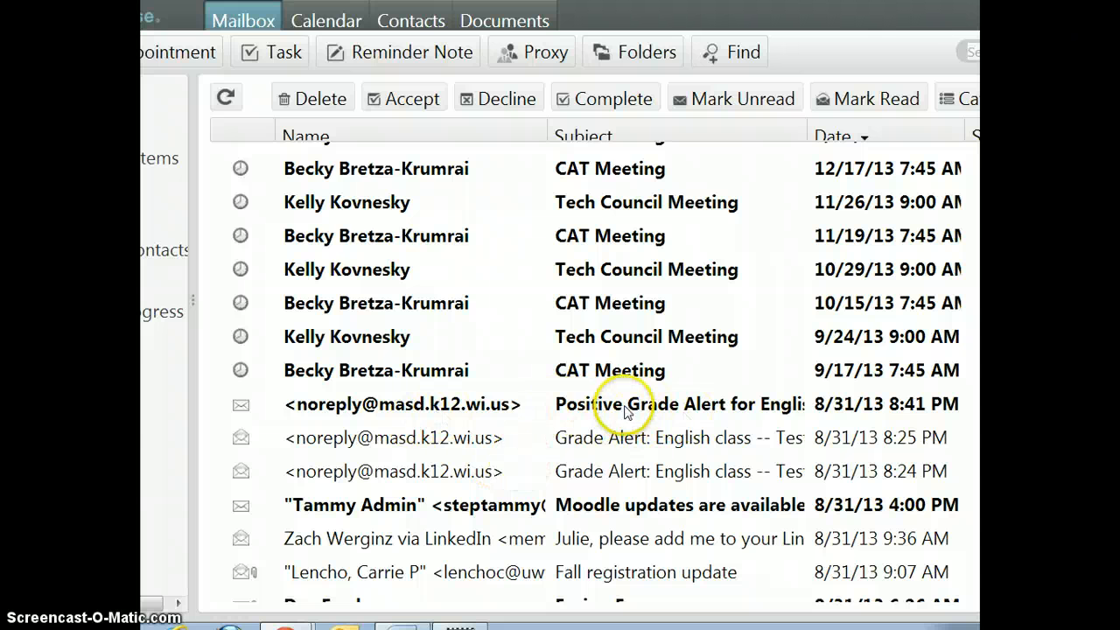
double_click(498, 405)
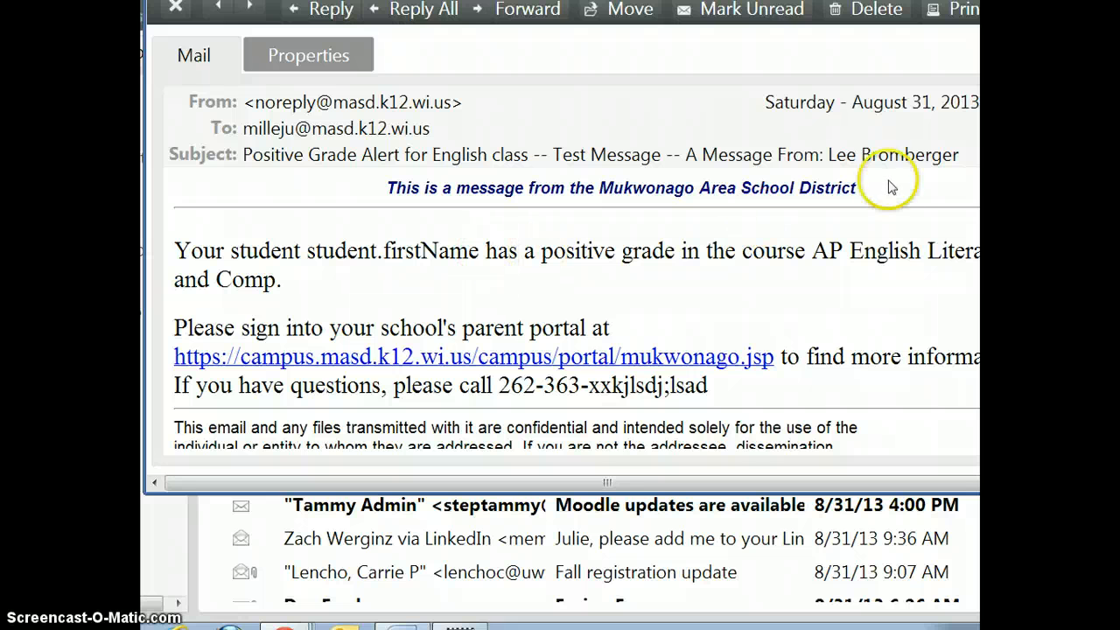
left_click_drag(960, 155, 689, 163)
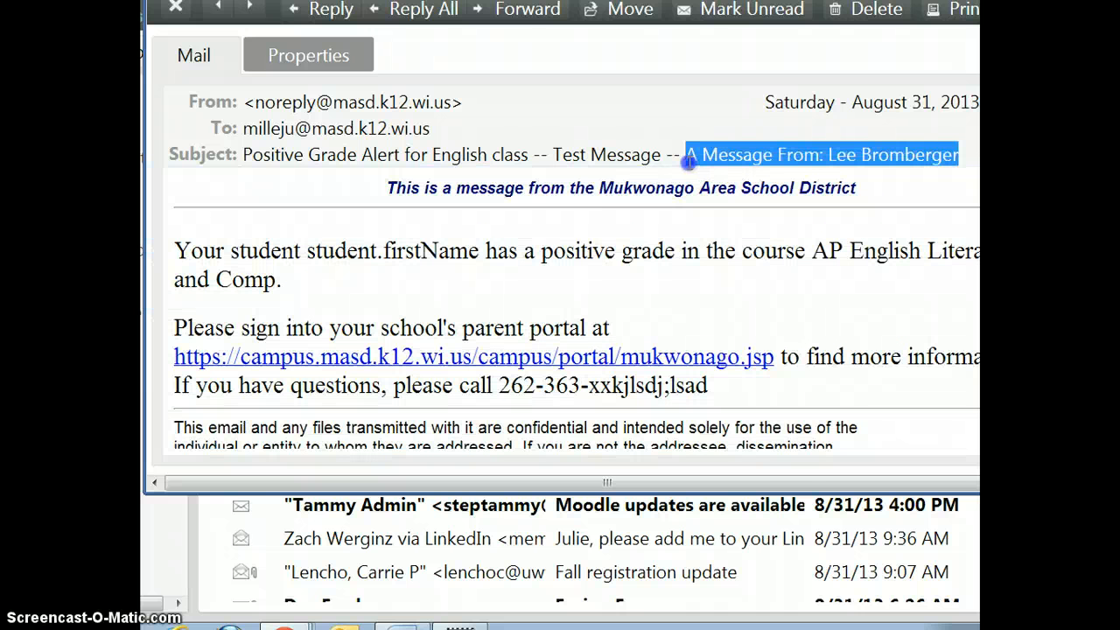
left_click(676, 286)
scroll(676, 284, "down", 3)
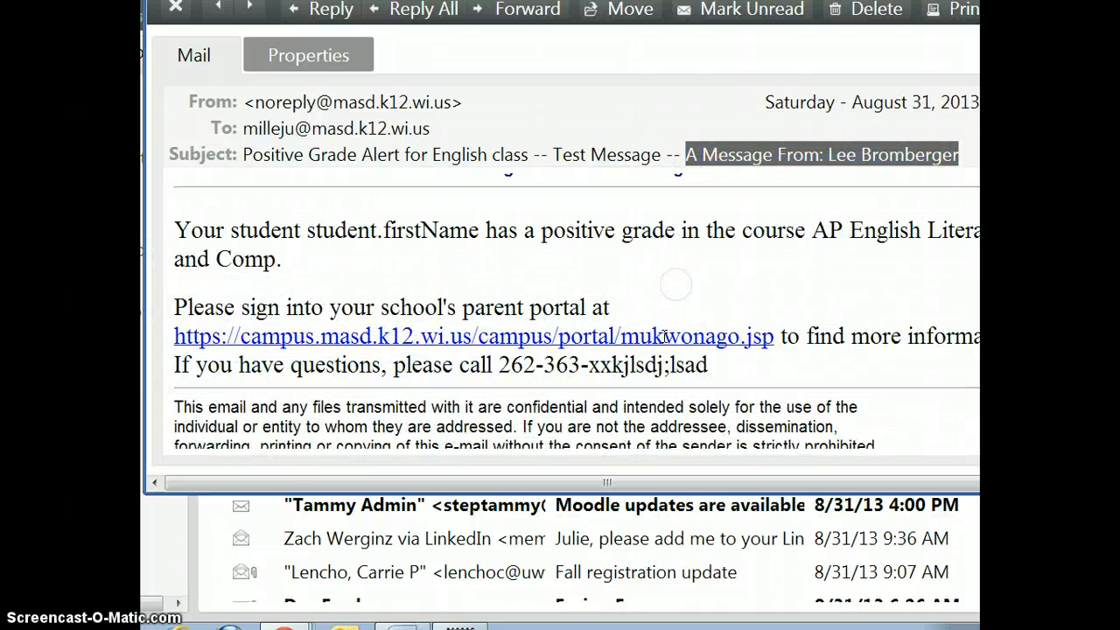
scroll(664, 337, "up", 3)
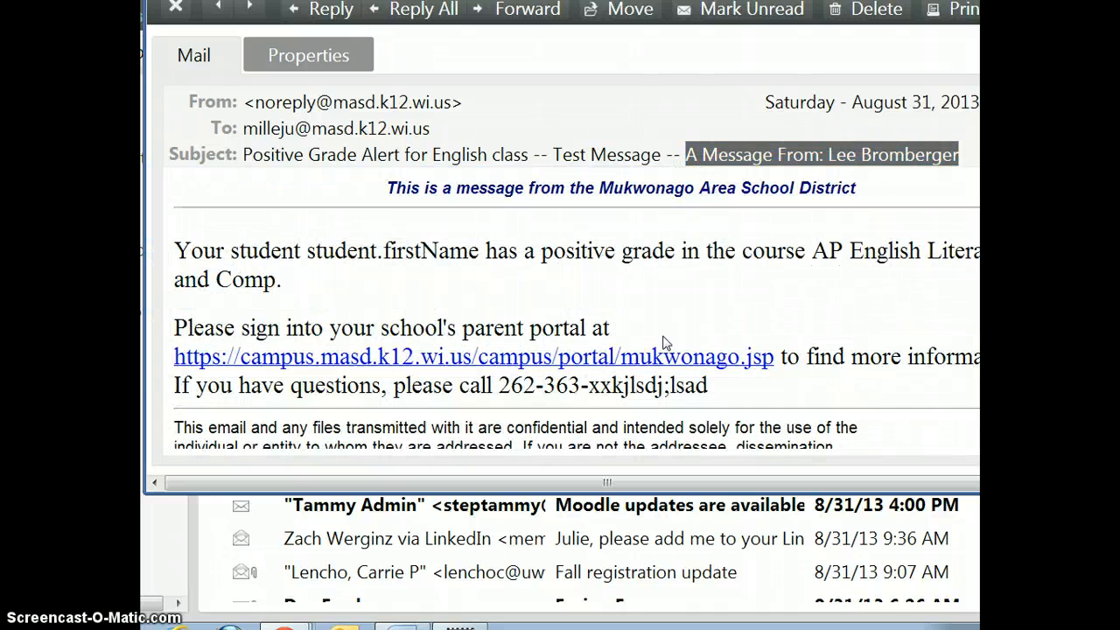
left_click(176, 7)
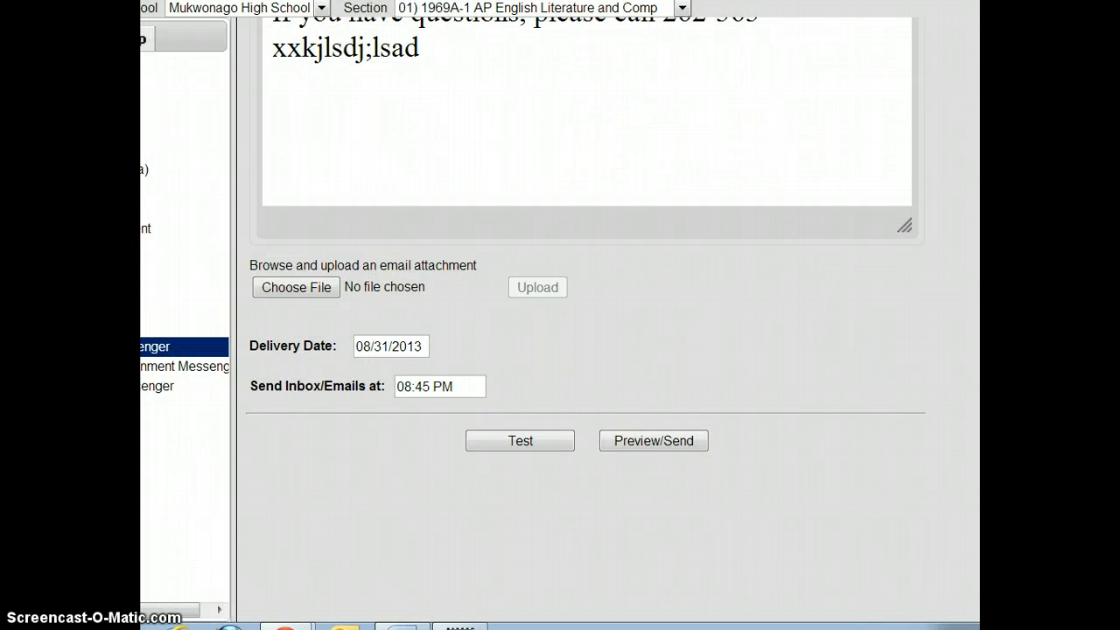
Open the message preview showing 6 recipients, 4 inbox deliveries and 6 emails.
scroll(585, 315, "down", 2)
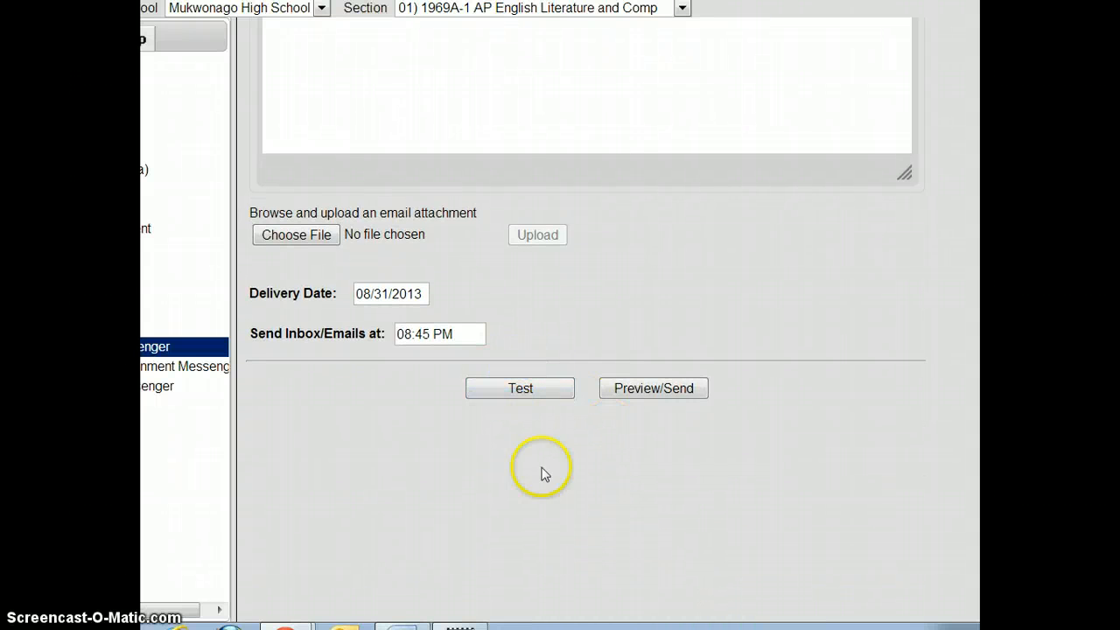
left_click(645, 389)
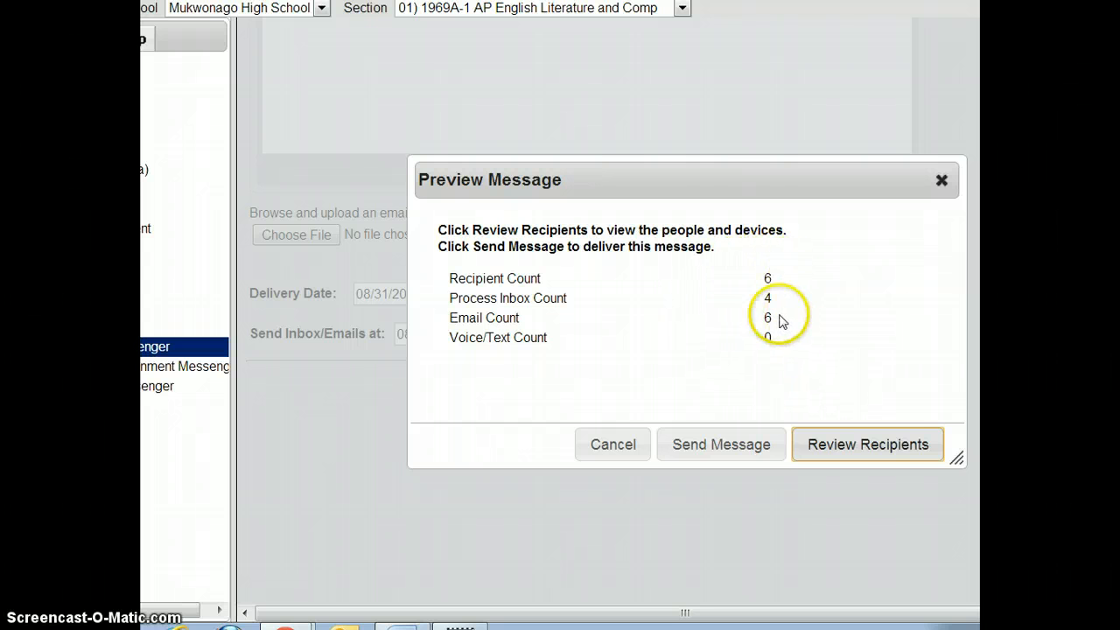
Review the six recipients, checking their names, email addresses and associated students.
left_click(862, 450)
scroll(682, 404, "down", 2)
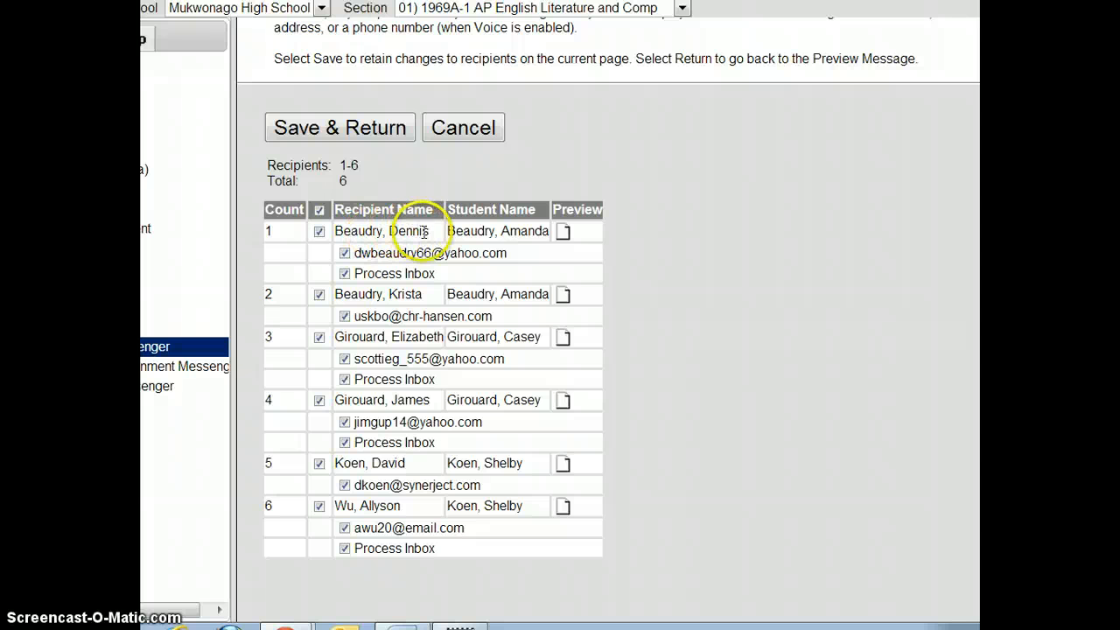
left_click_drag(424, 231, 370, 229)
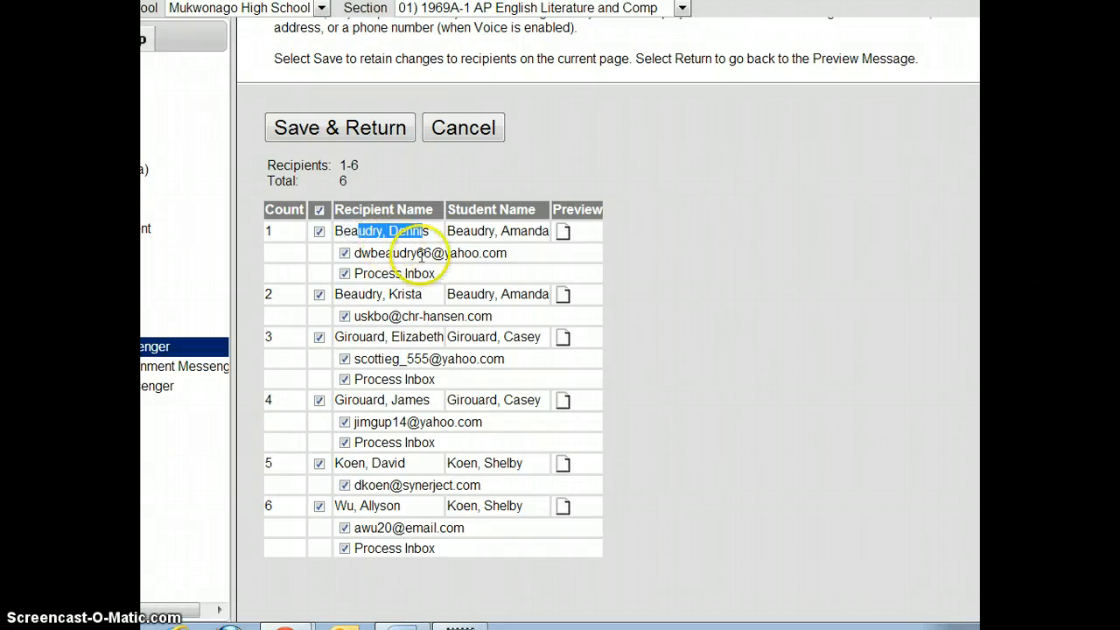
left_click_drag(472, 253, 364, 294)
left_click_drag(473, 315, 364, 316)
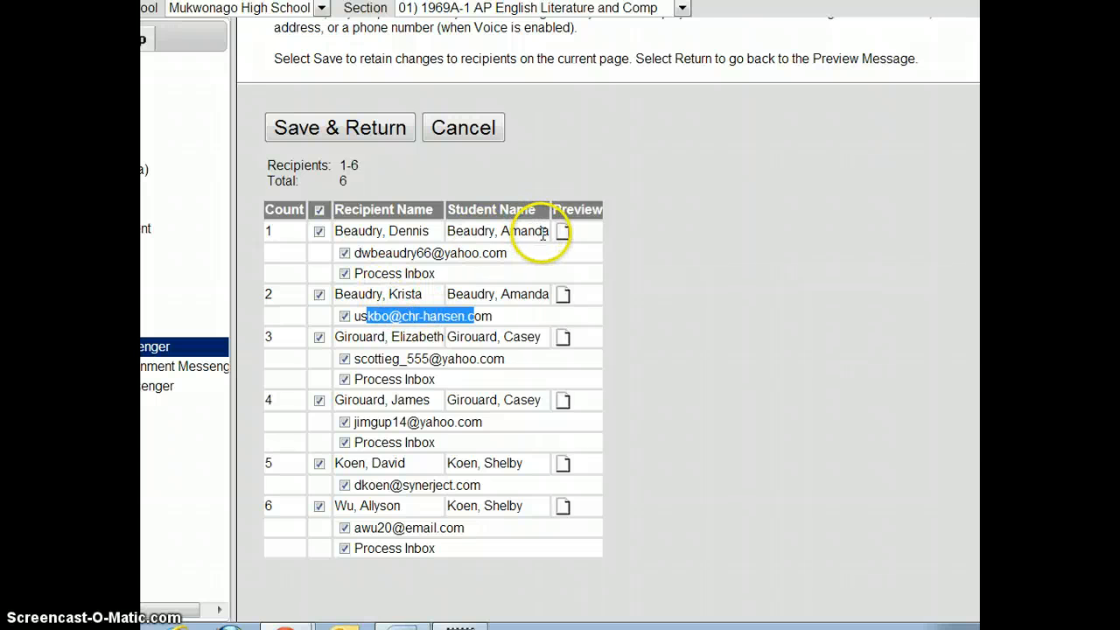
left_click_drag(543, 231, 487, 231)
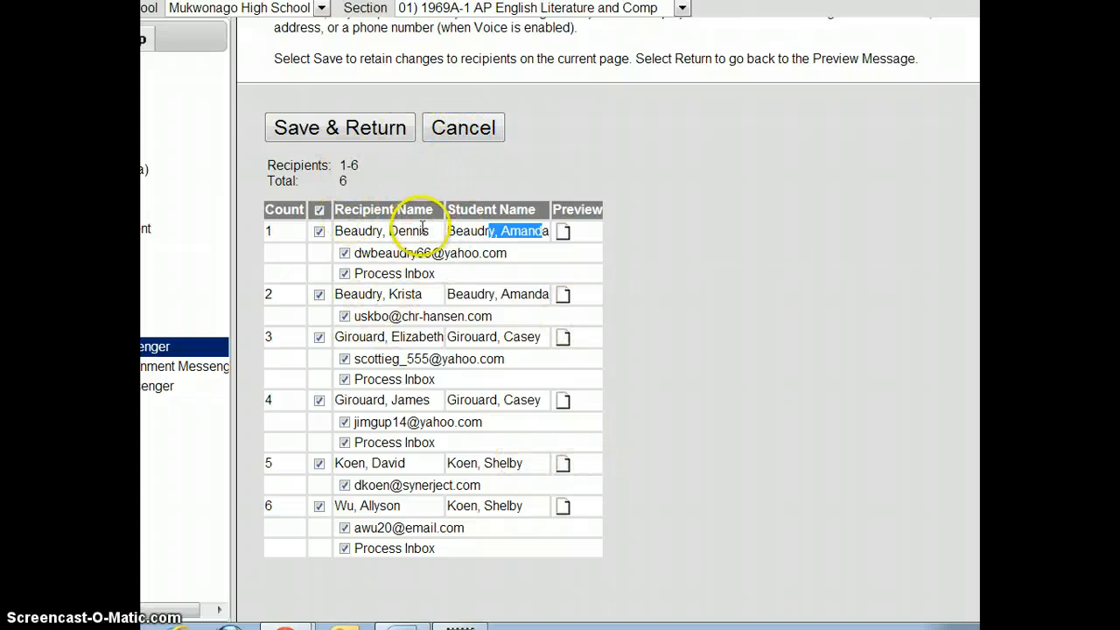
left_click_drag(429, 231, 341, 231)
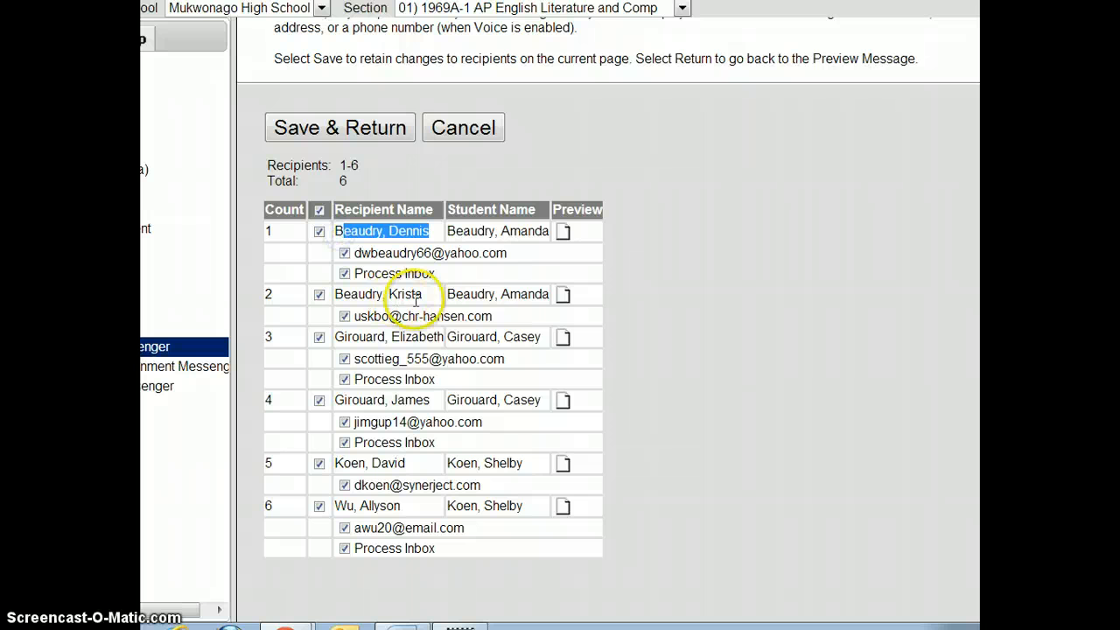
left_click_drag(419, 294, 368, 295)
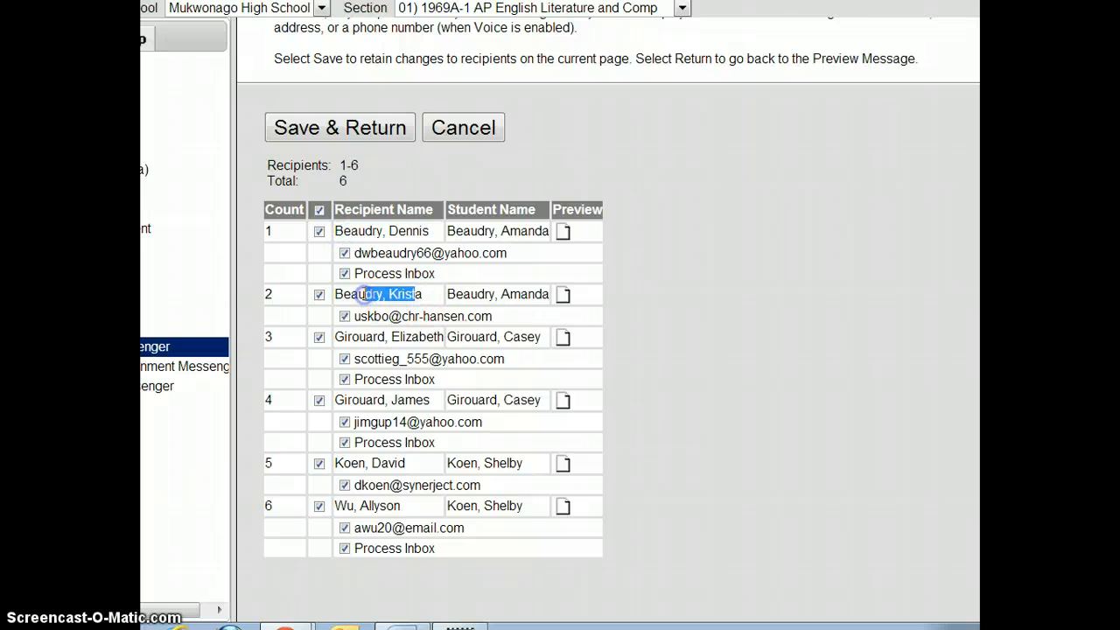
Save the recipient list, then cancel the preview without sending and confirm the warning.
left_click(357, 131)
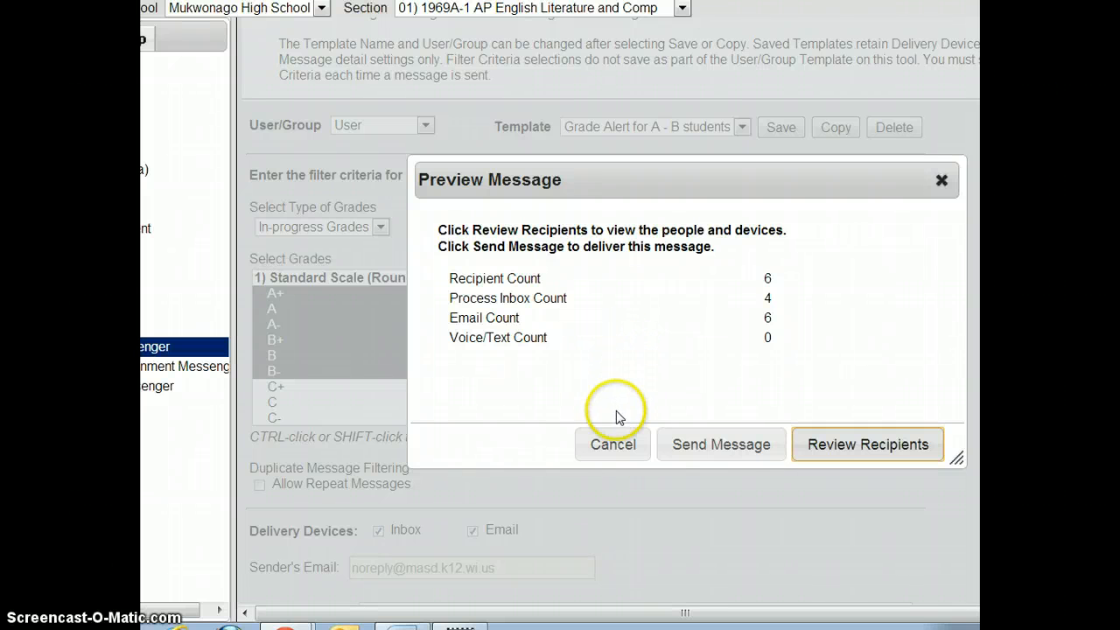
left_click(605, 448)
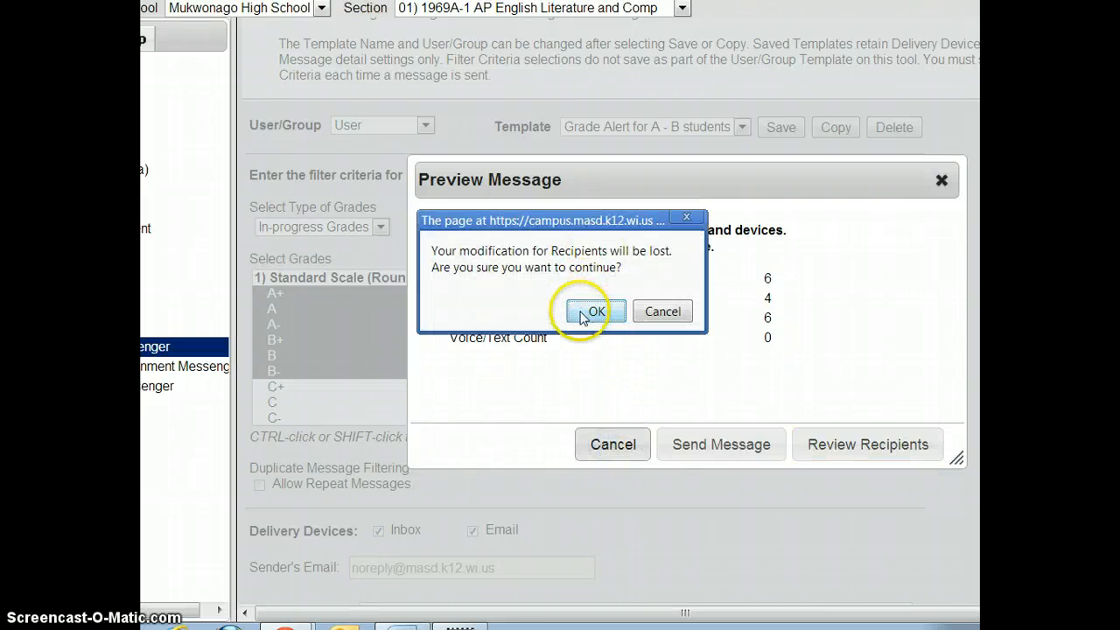
left_click(584, 310)
scroll(626, 428, "up", 1)
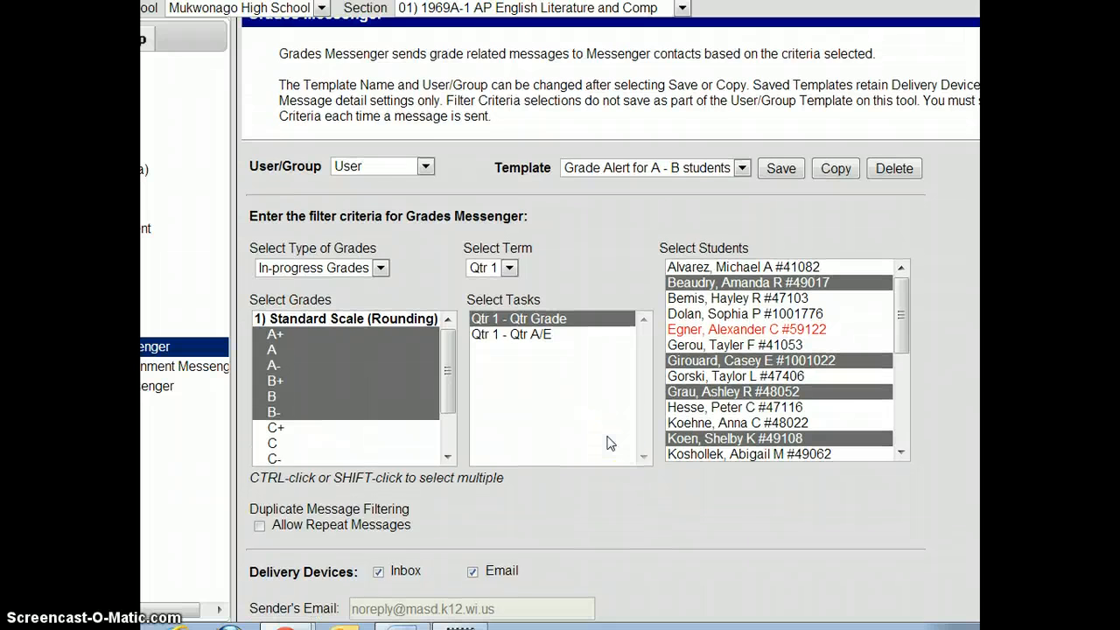
scroll(610, 444, "up", 1)
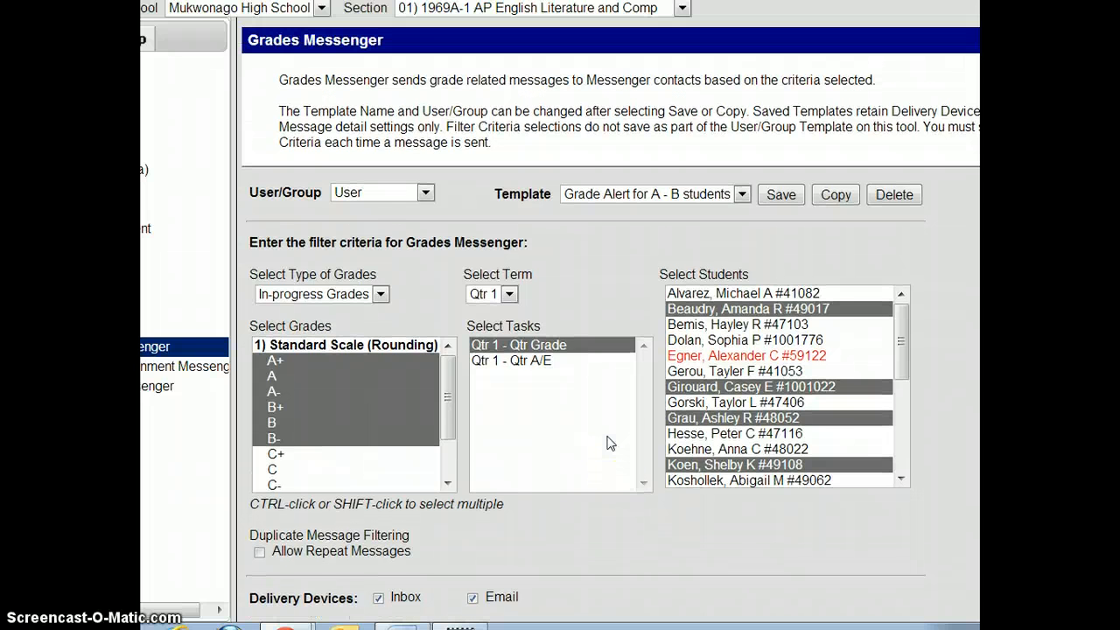